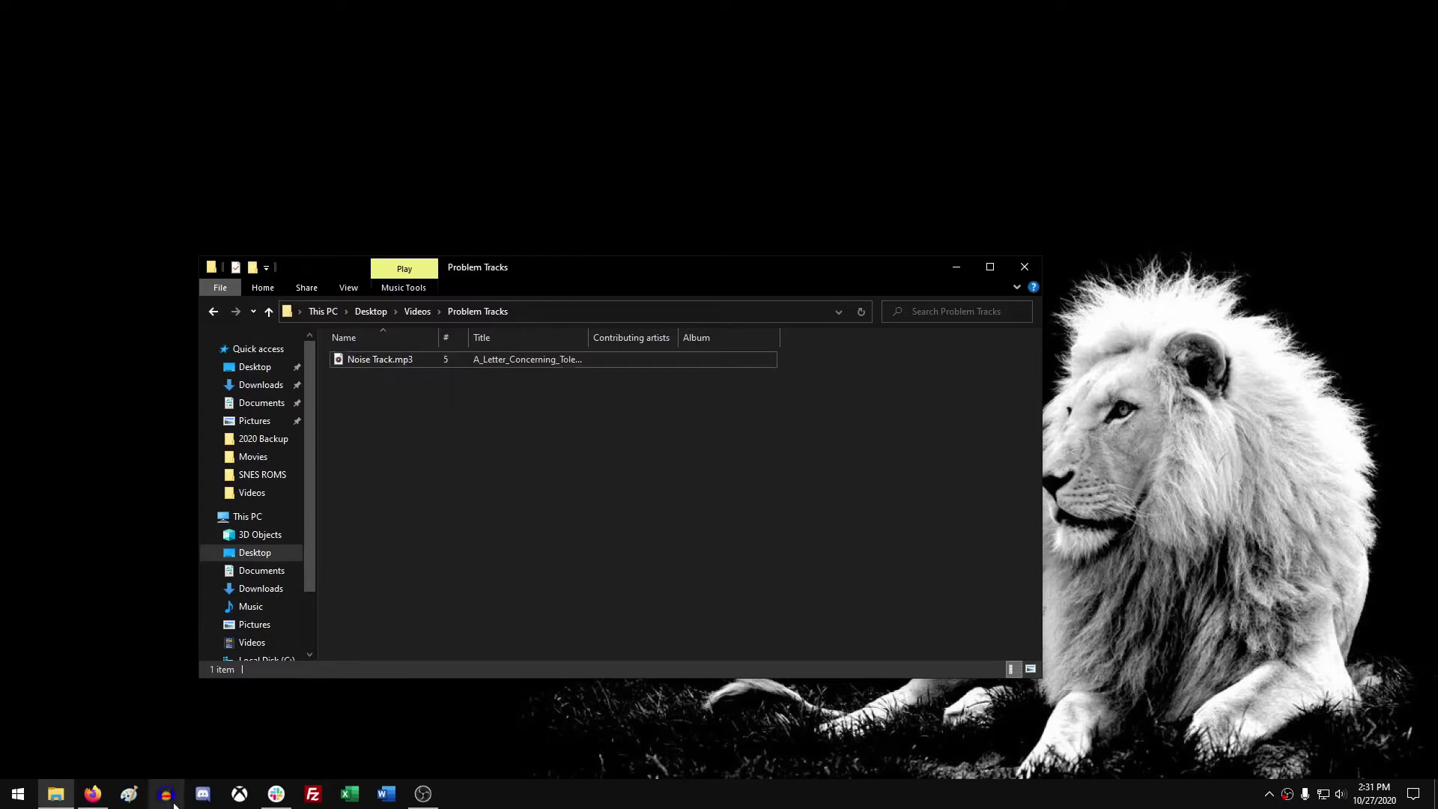
Launch Audacity from the taskbar to get an empty project
{"action": "left_click", "coordinate": [173, 804]}
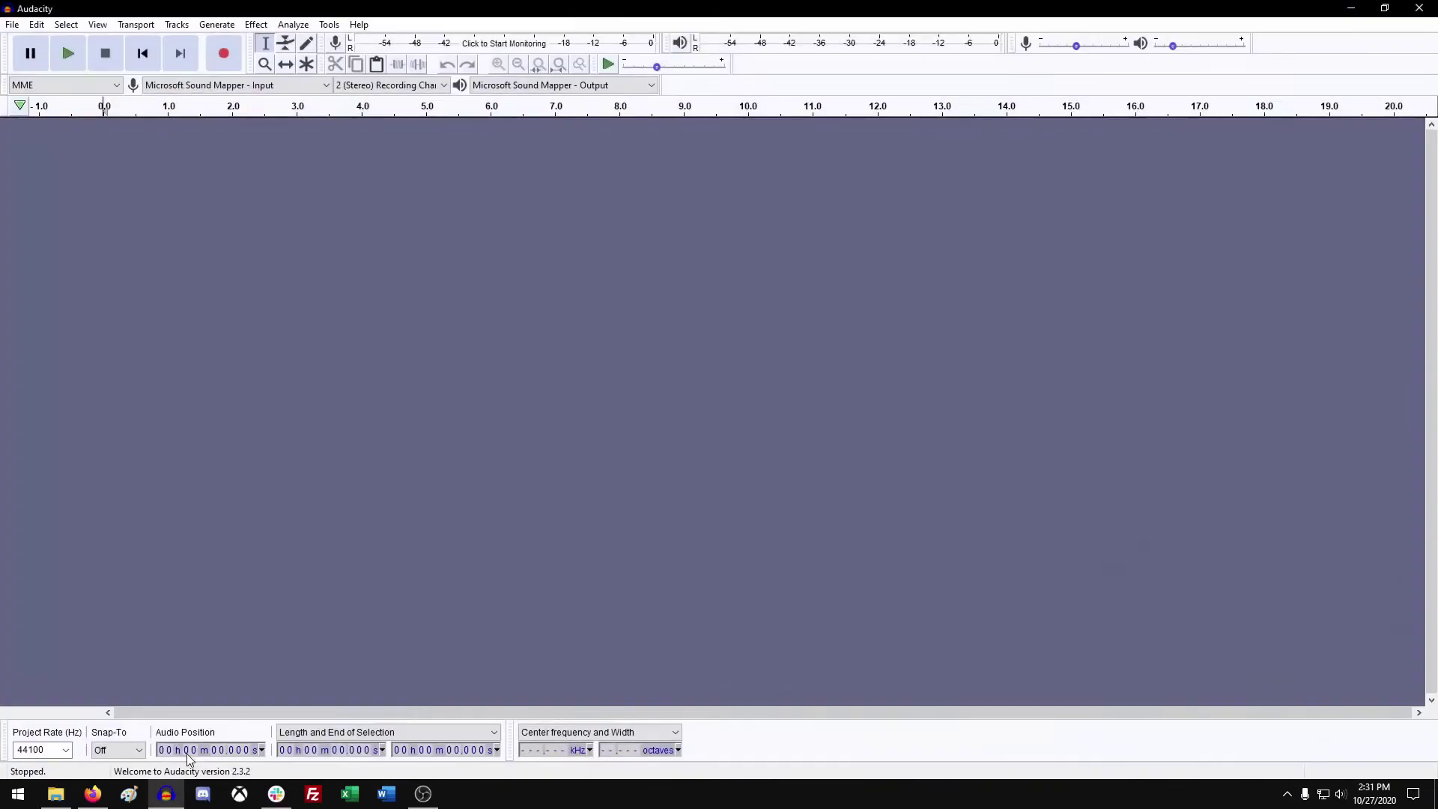
Import Noise Track.mp3 from Problem Tracks as a mono 44100 Hz track and return to its start
{"action": "left_click", "coordinate": [56, 794]}
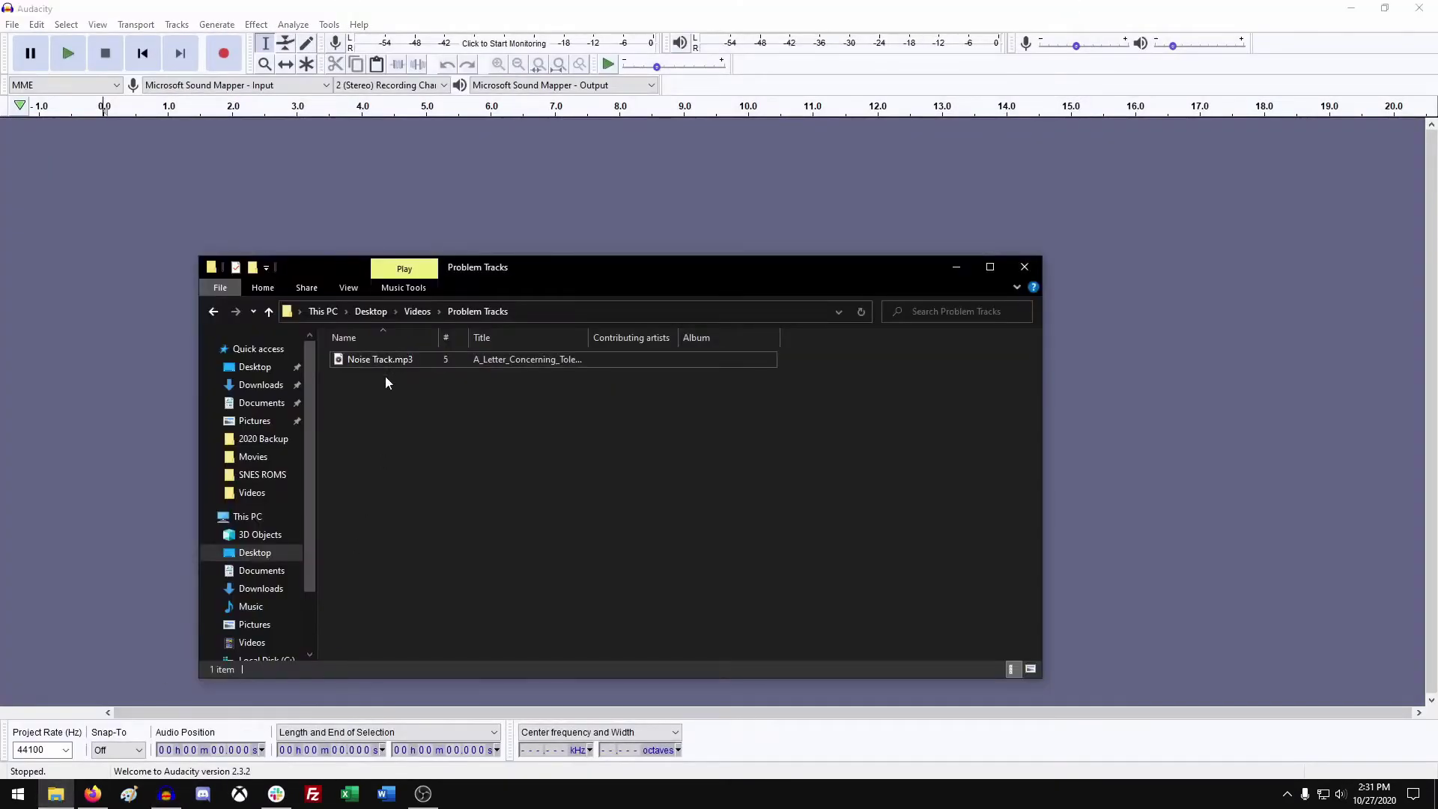
{"action": "left_click_drag", "start_coordinate": [399, 362], "coordinate": [83, 402]}
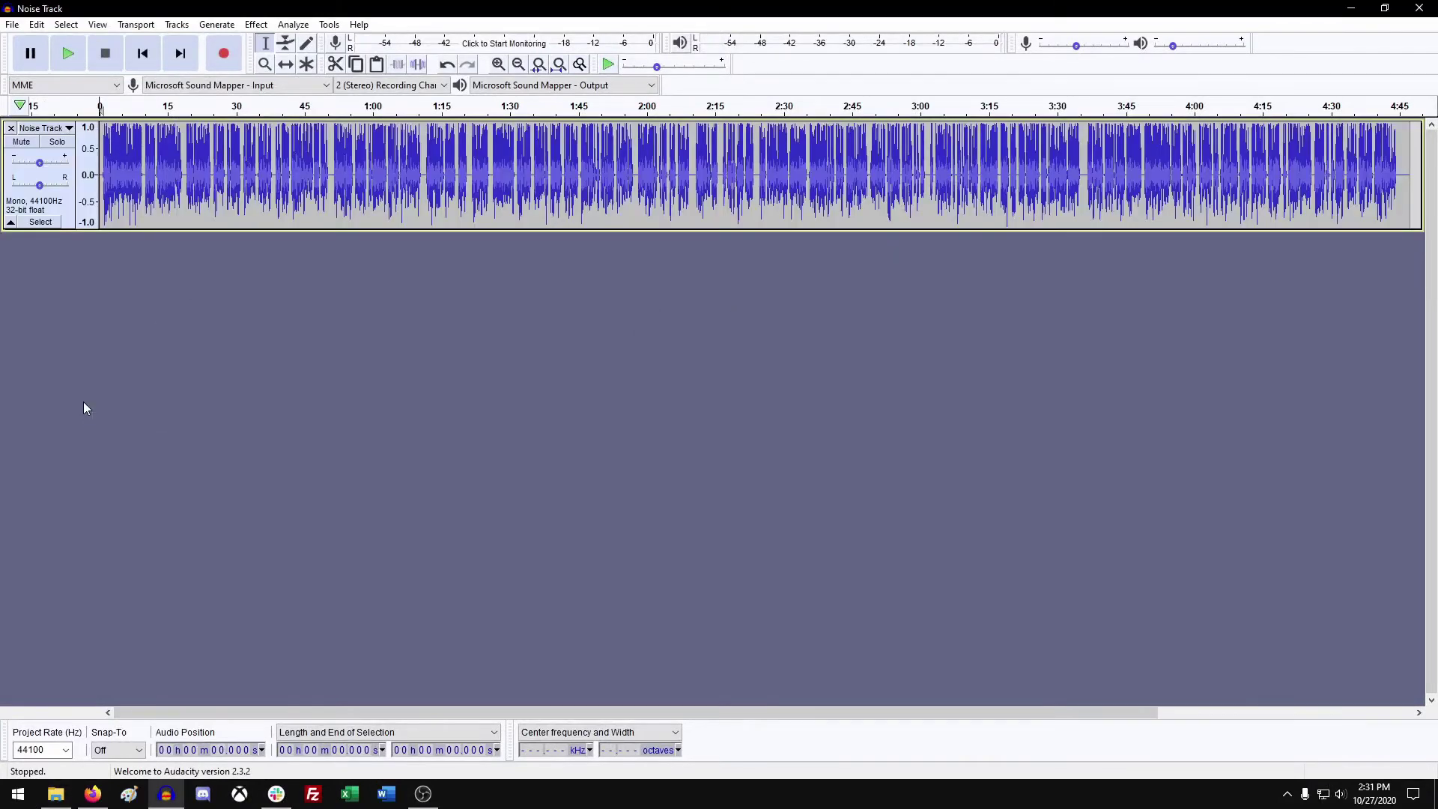
{"action": "left_click", "coordinate": [253, 196]}
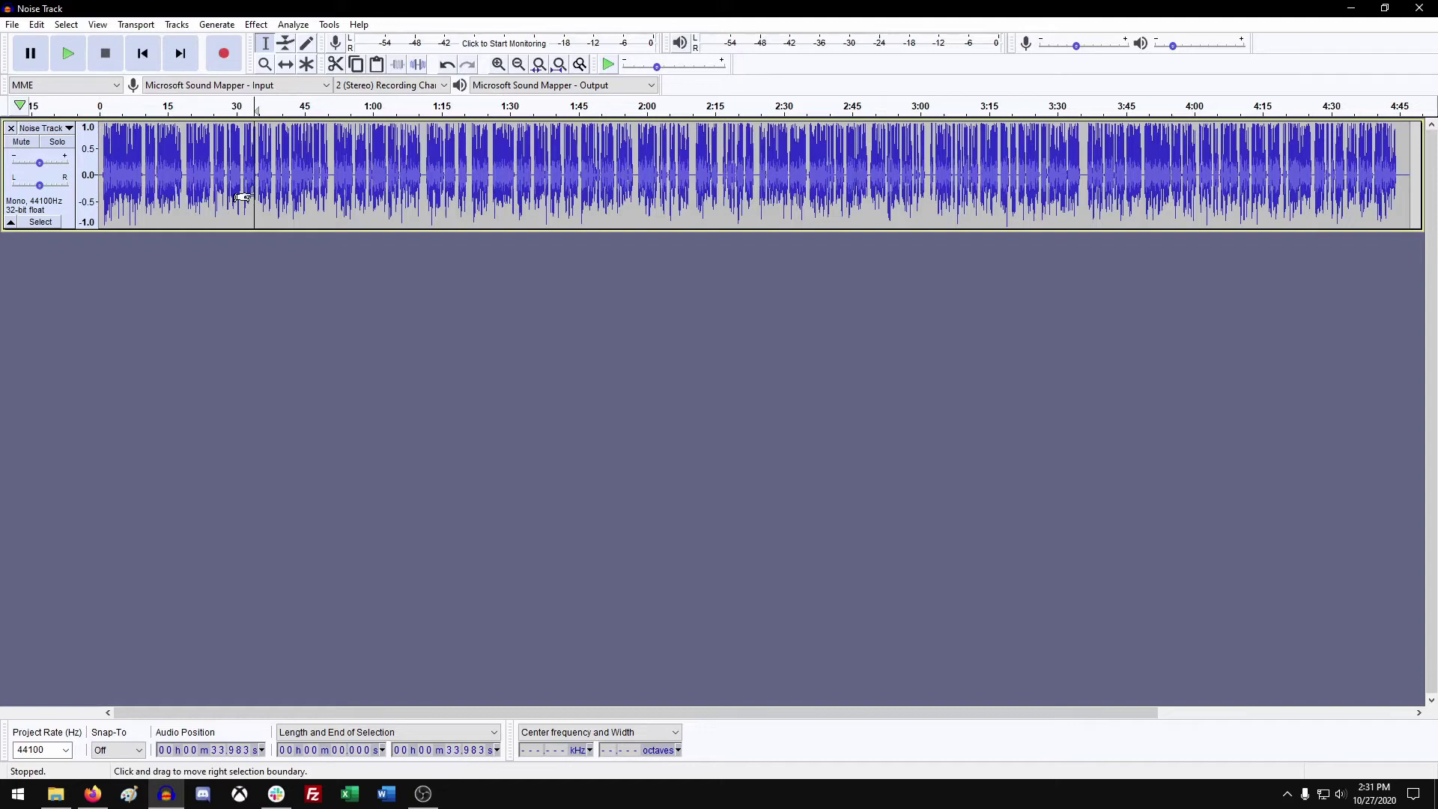
{"action": "scroll", "coordinate": [251, 197], "scroll_direction": "up", "scroll_amount": 2, "text": "ctrl"}
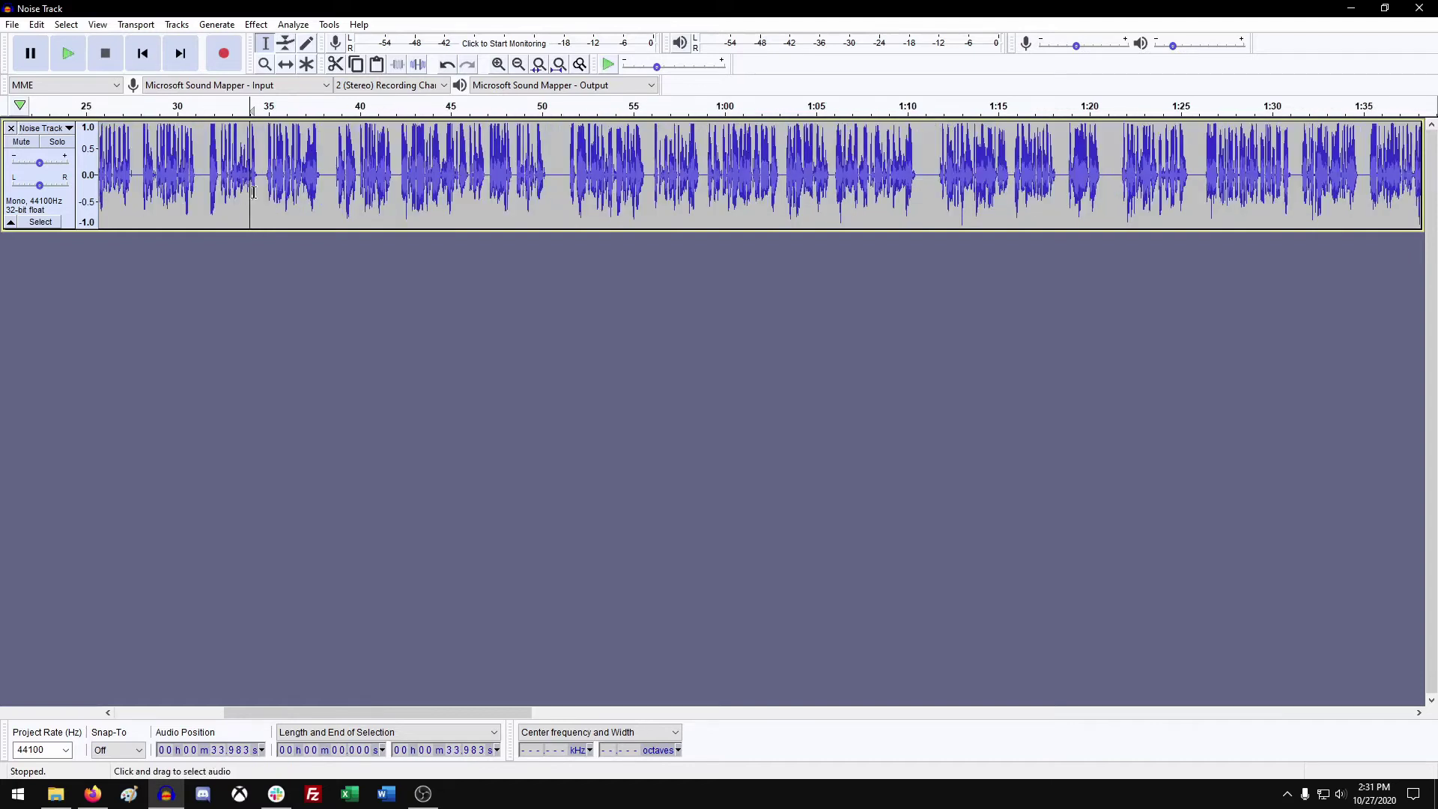
{"action": "key", "text": "Home"}
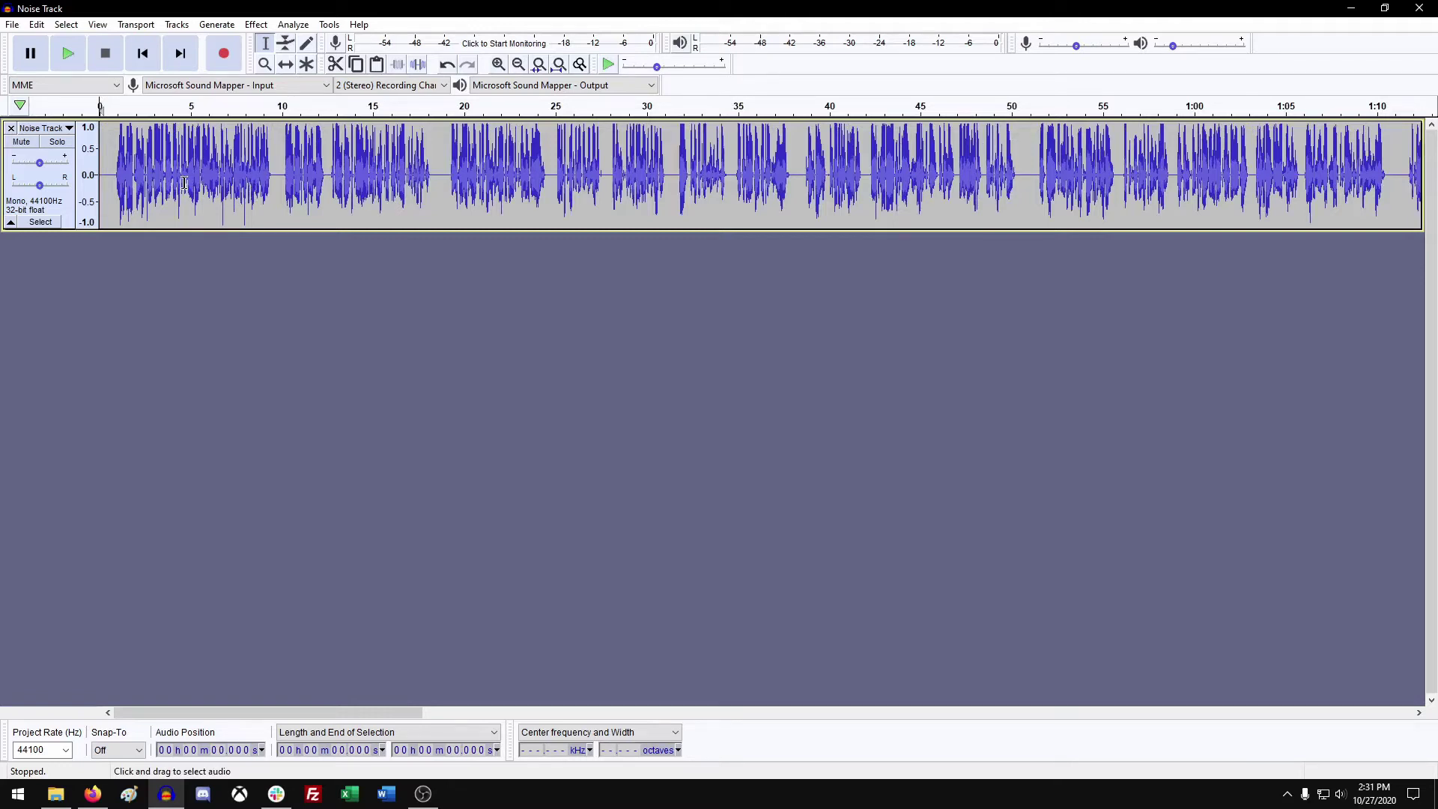
{"action": "left_click", "coordinate": [68, 128]}
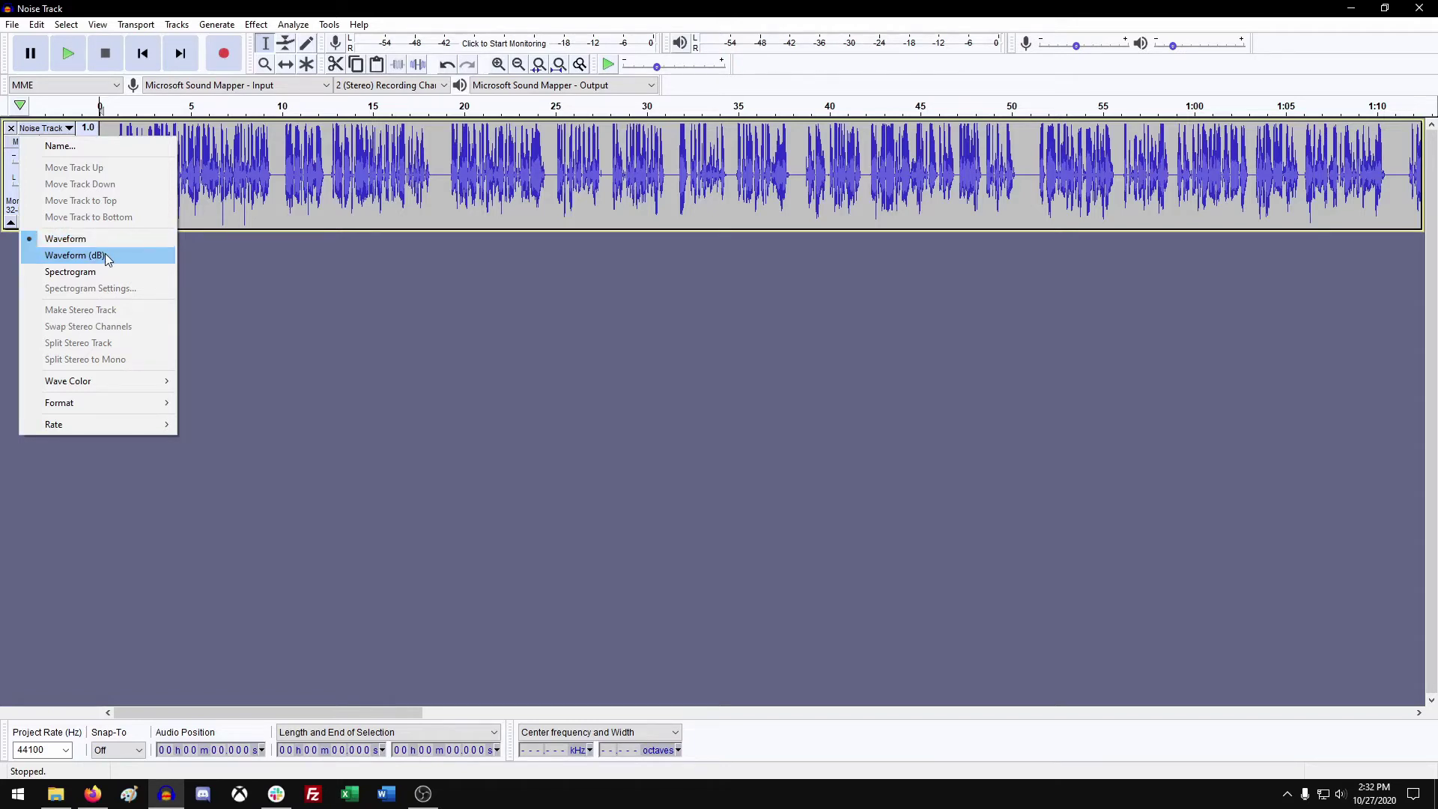
Switch the track to Waveform (dB) view and play the quiet gap around 18.3–19.0 s
{"action": "left_click", "coordinate": [105, 255]}
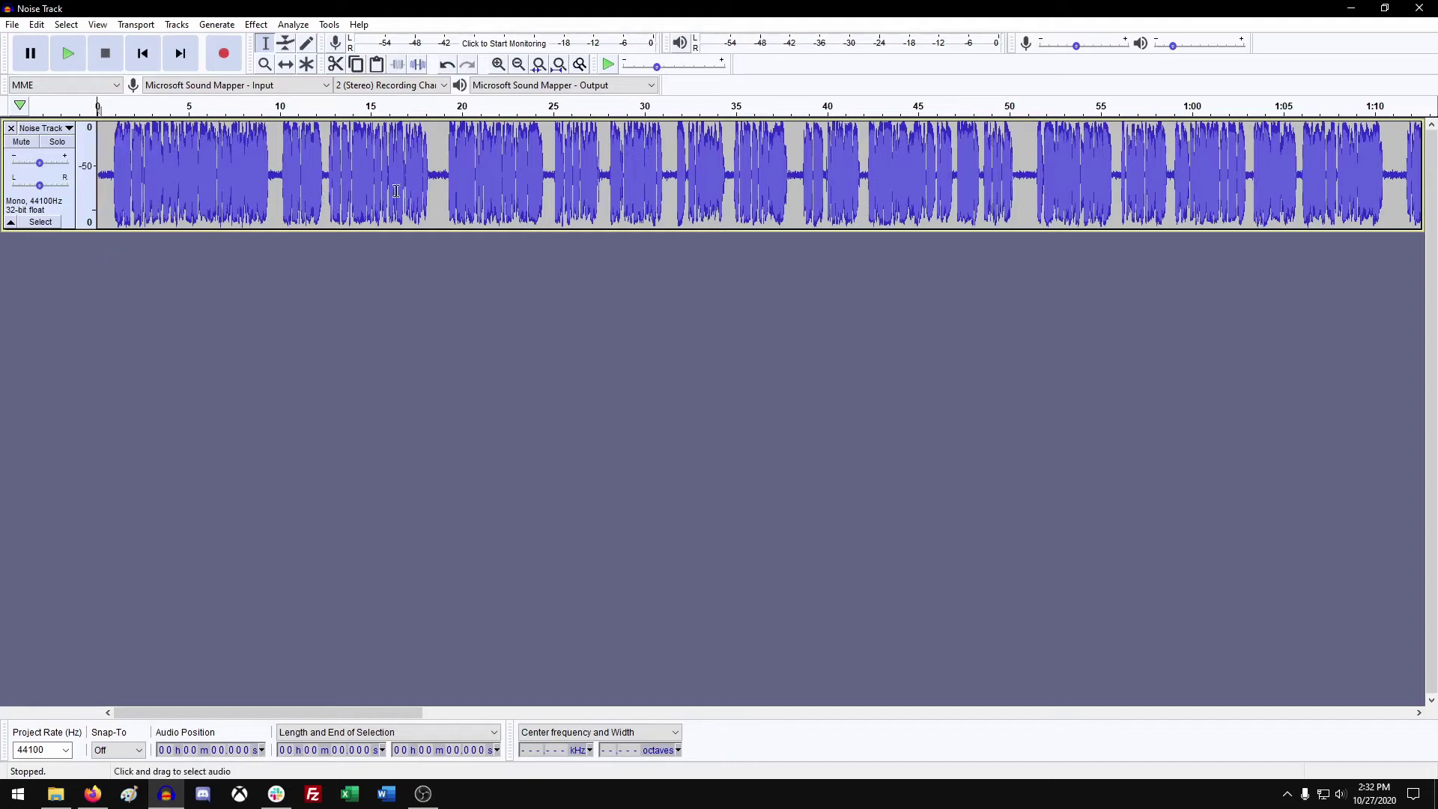
{"action": "left_click", "coordinate": [452, 175]}
{"action": "left_click_drag", "start_coordinate": [427, 175], "coordinate": [443, 178]}
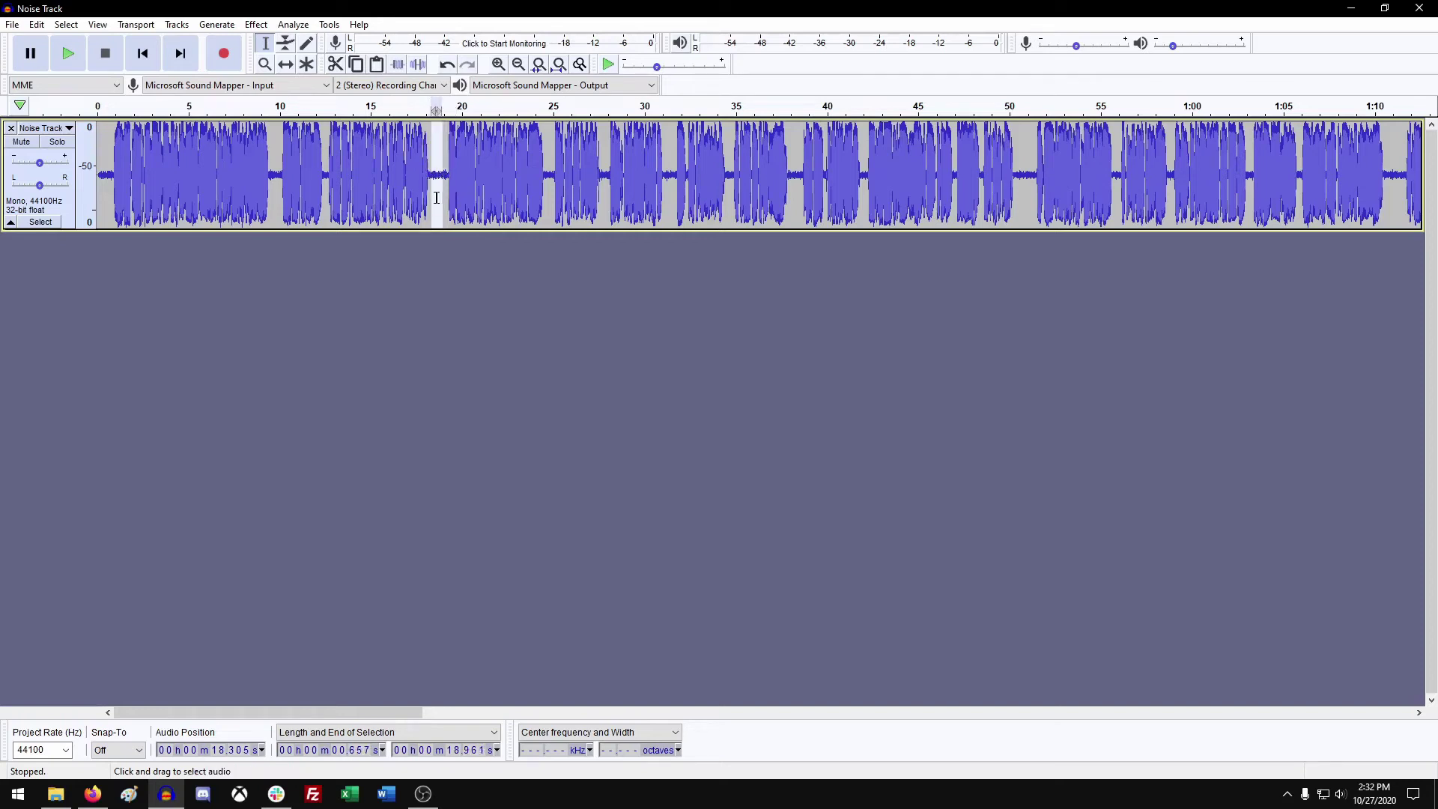
{"action": "key", "text": "space"}
{"action": "key", "text": "space"}
{"action": "scroll", "coordinate": [438, 197], "scroll_direction": "up", "scroll_amount": 2}
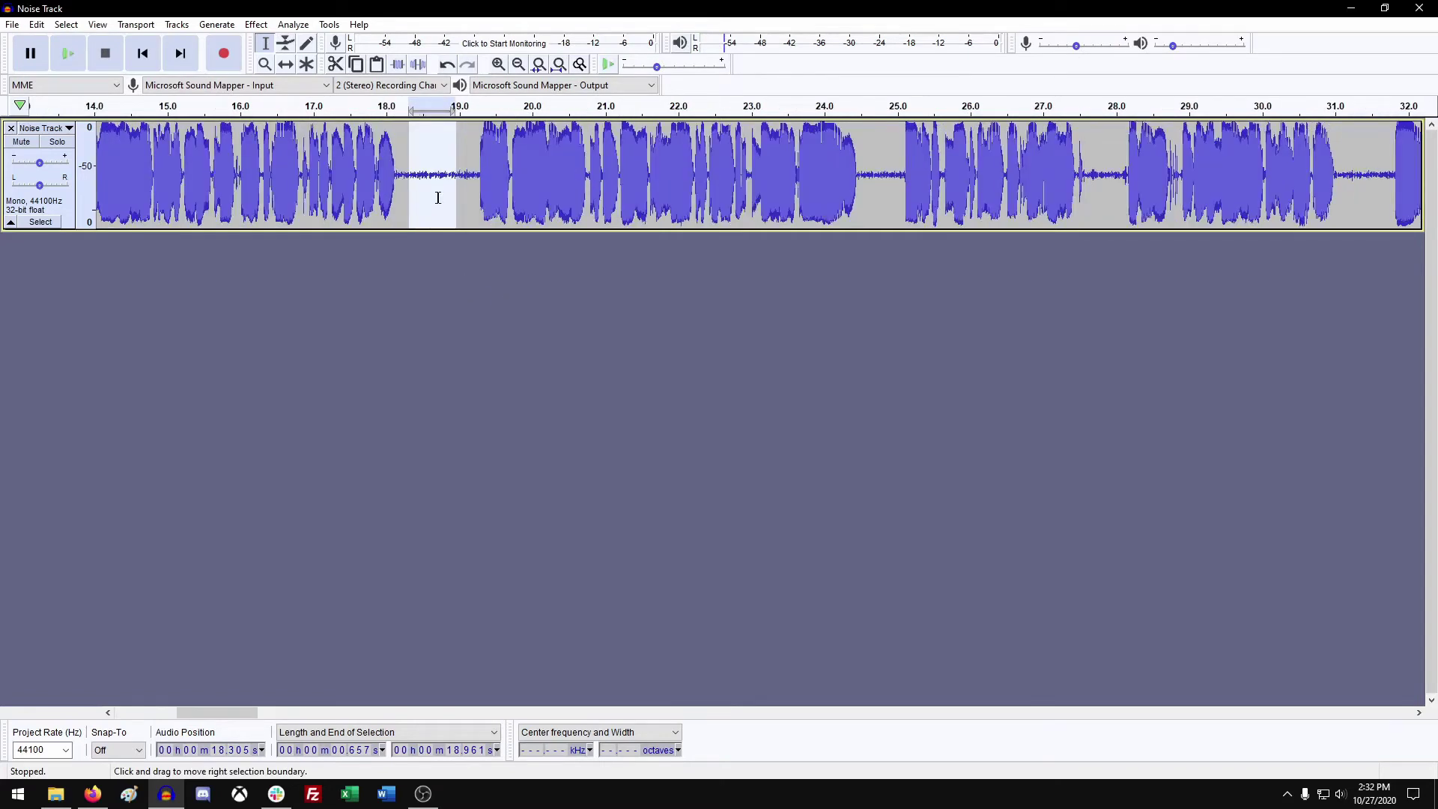
{"action": "left_click", "coordinate": [438, 197]}
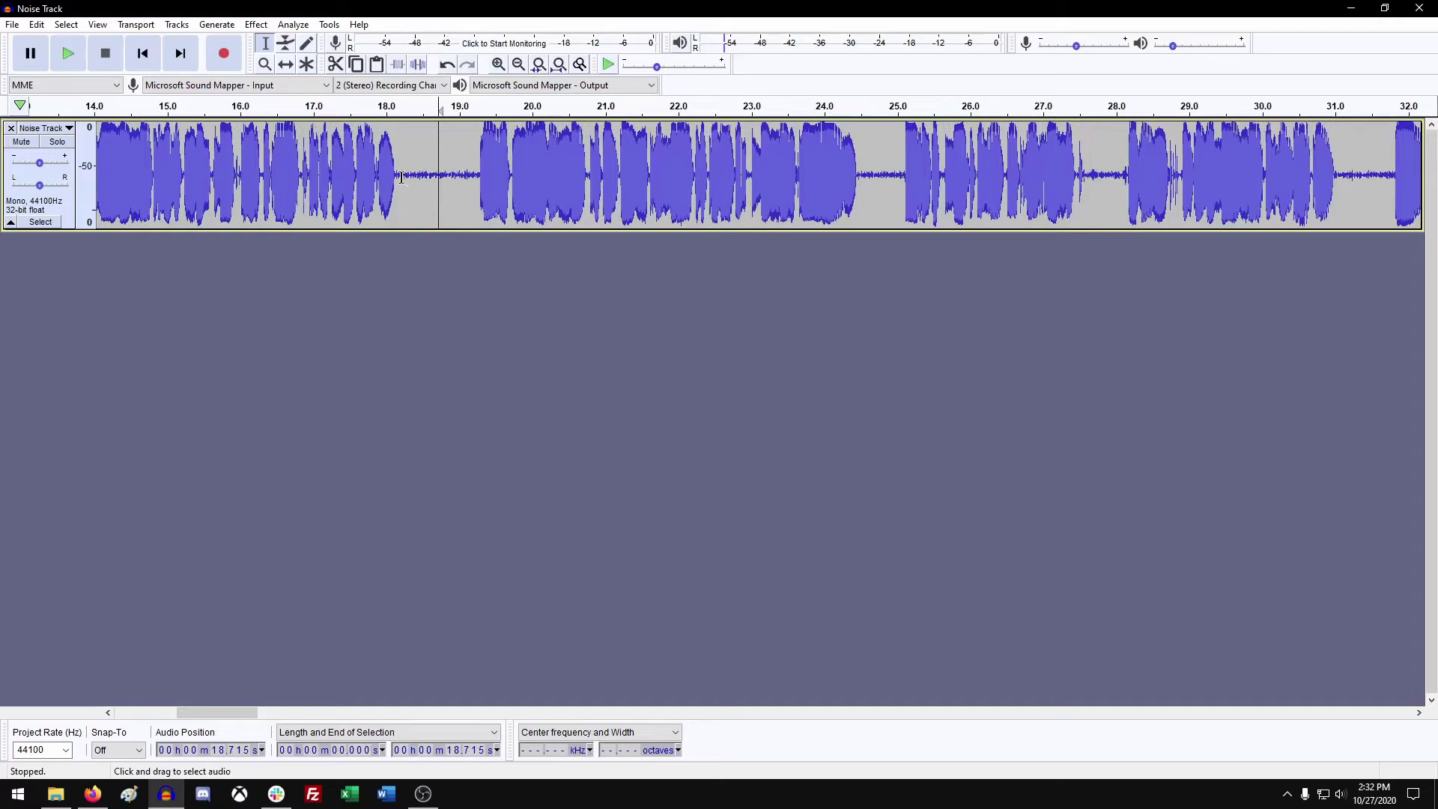
Select and preview the noise-only gap from 18.192 s to 19.177 s
{"action": "left_click_drag", "start_coordinate": [401, 175], "coordinate": [472, 181]}
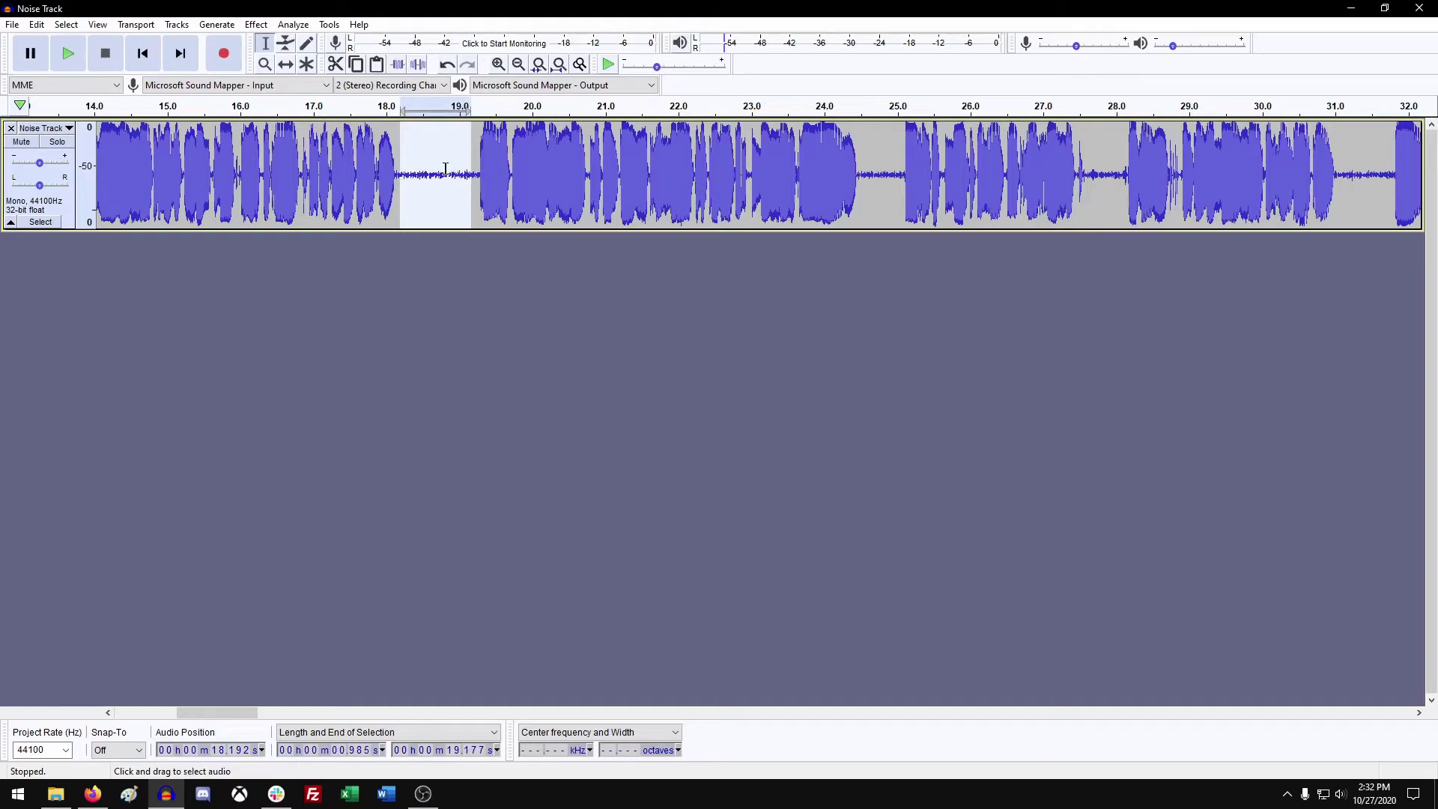
{"action": "key", "text": "space"}
Use Noise Reduction's Get Noise Profile on the selected 18.2–19.2 s gap
{"action": "left_click", "coordinate": [261, 28]}
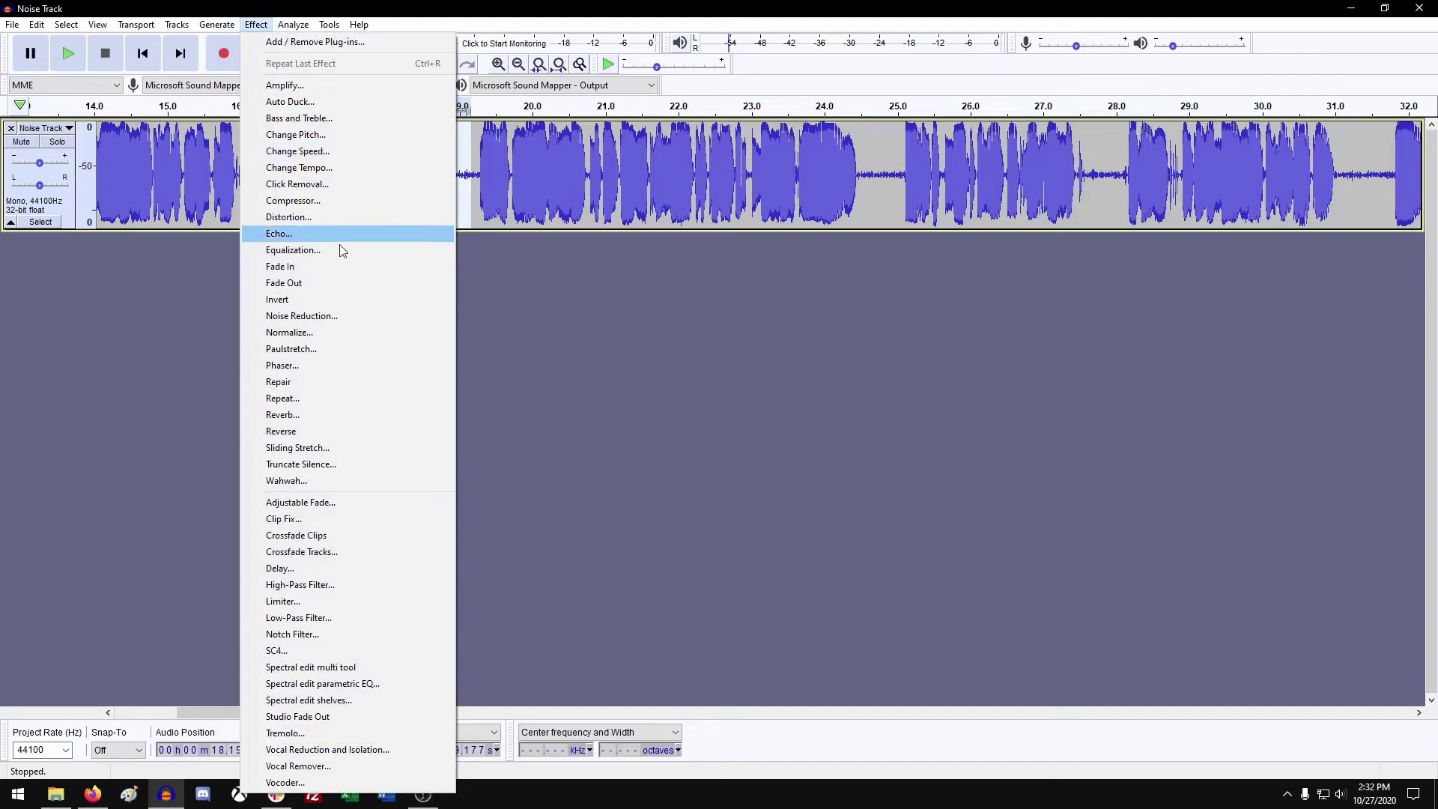
{"action": "left_click", "coordinate": [334, 317]}
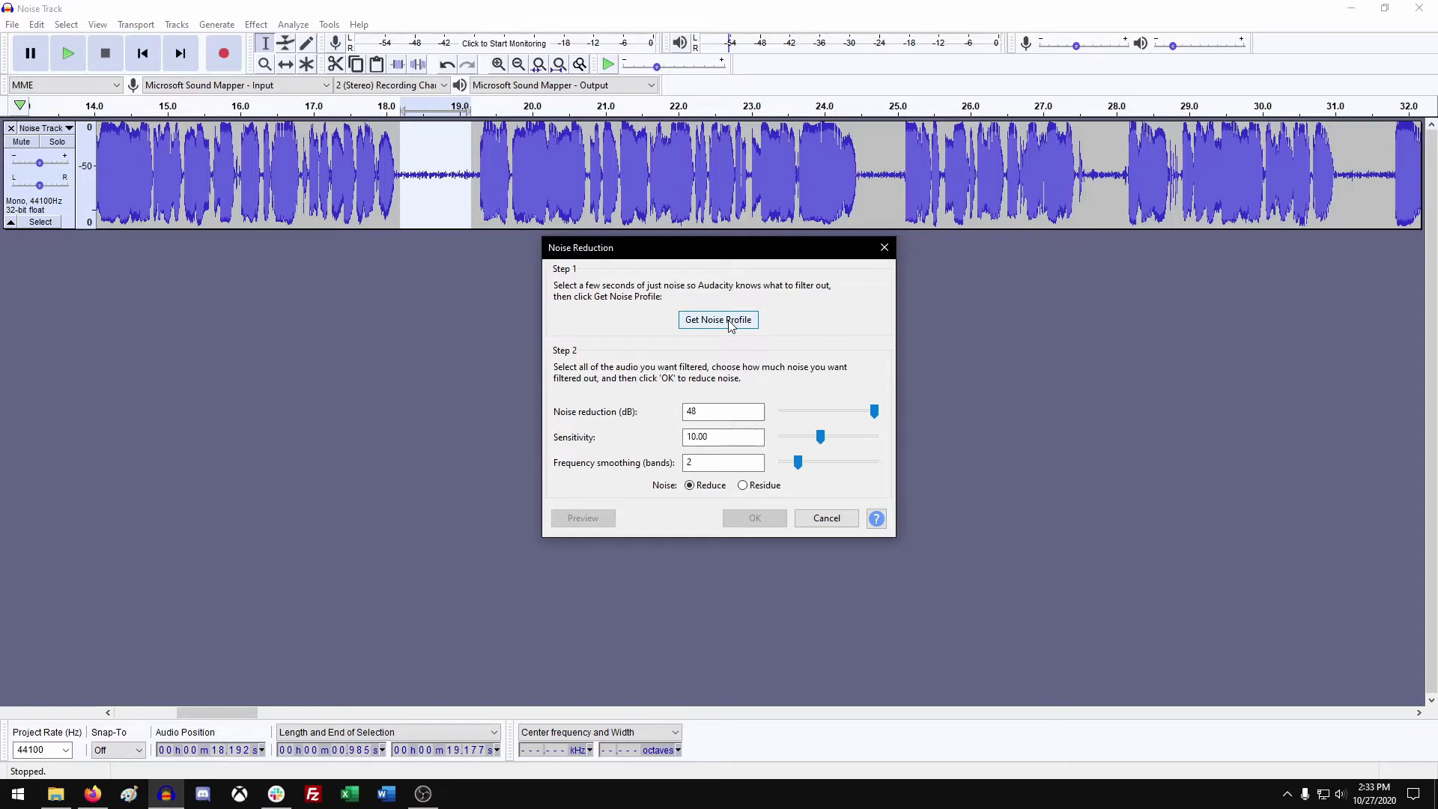
{"action": "left_click", "coordinate": [730, 323]}
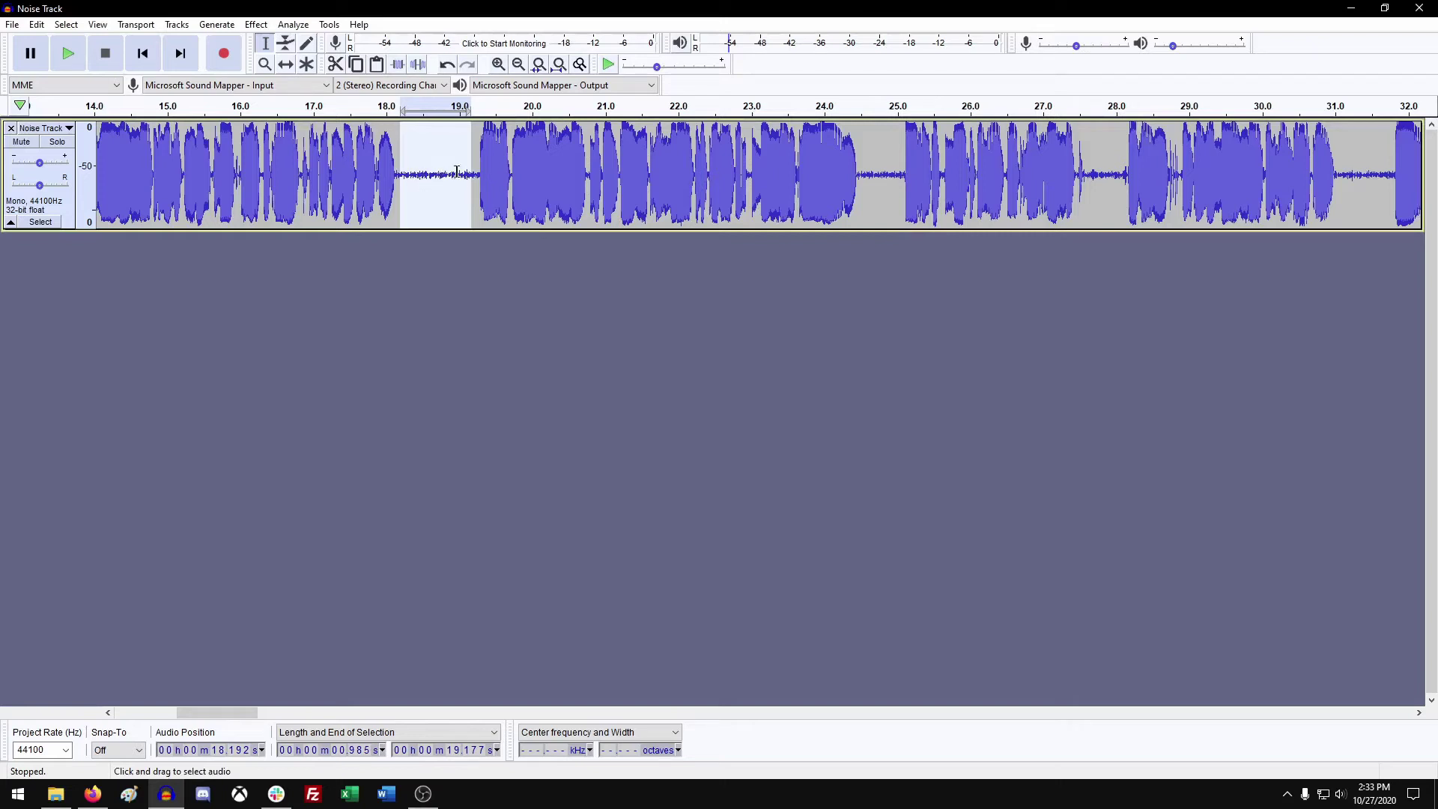
Apply Noise Reduction to the whole track at 48 dB, sensitivity 10, smoothing 2
{"action": "left_click", "coordinate": [68, 207]}
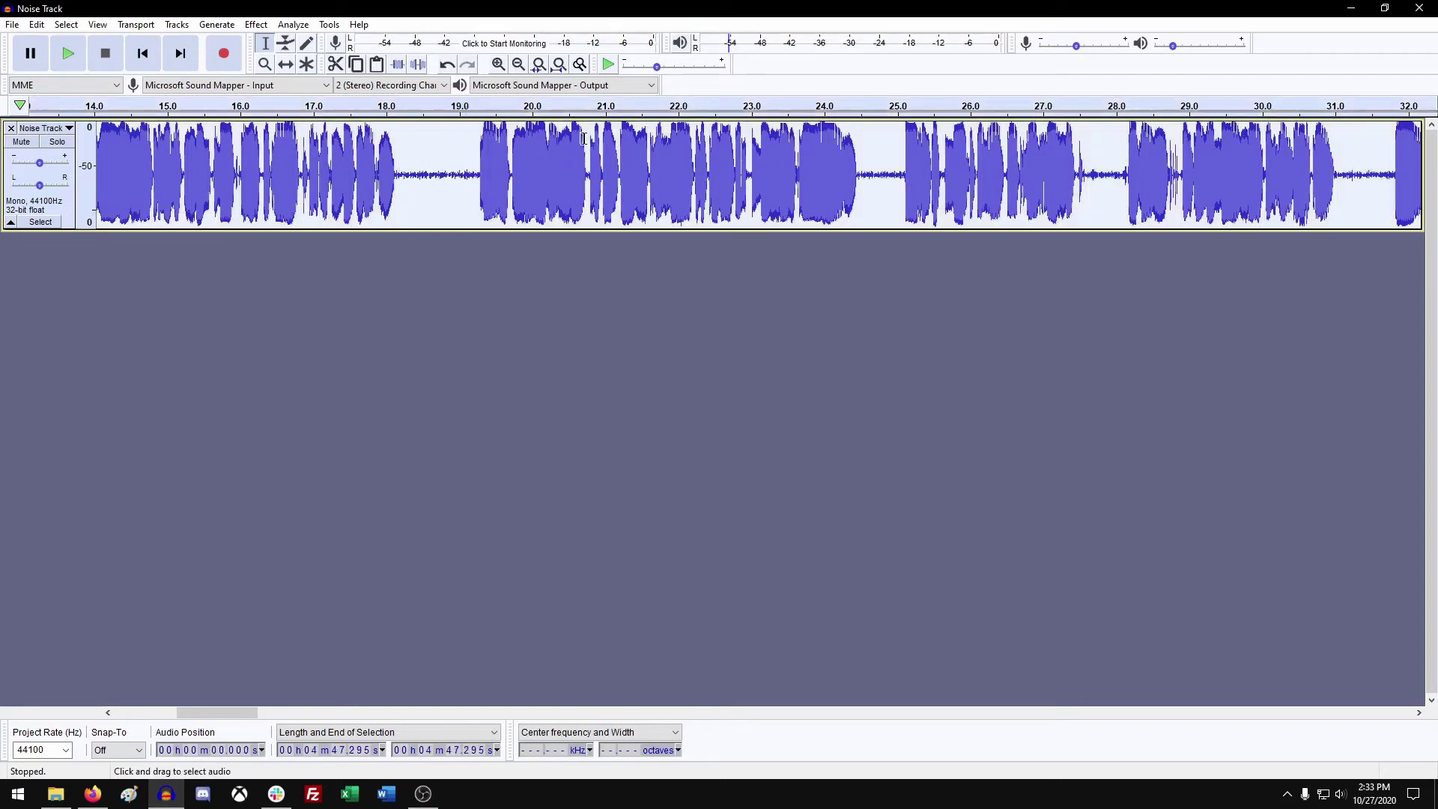
{"action": "left_click", "coordinate": [256, 24]}
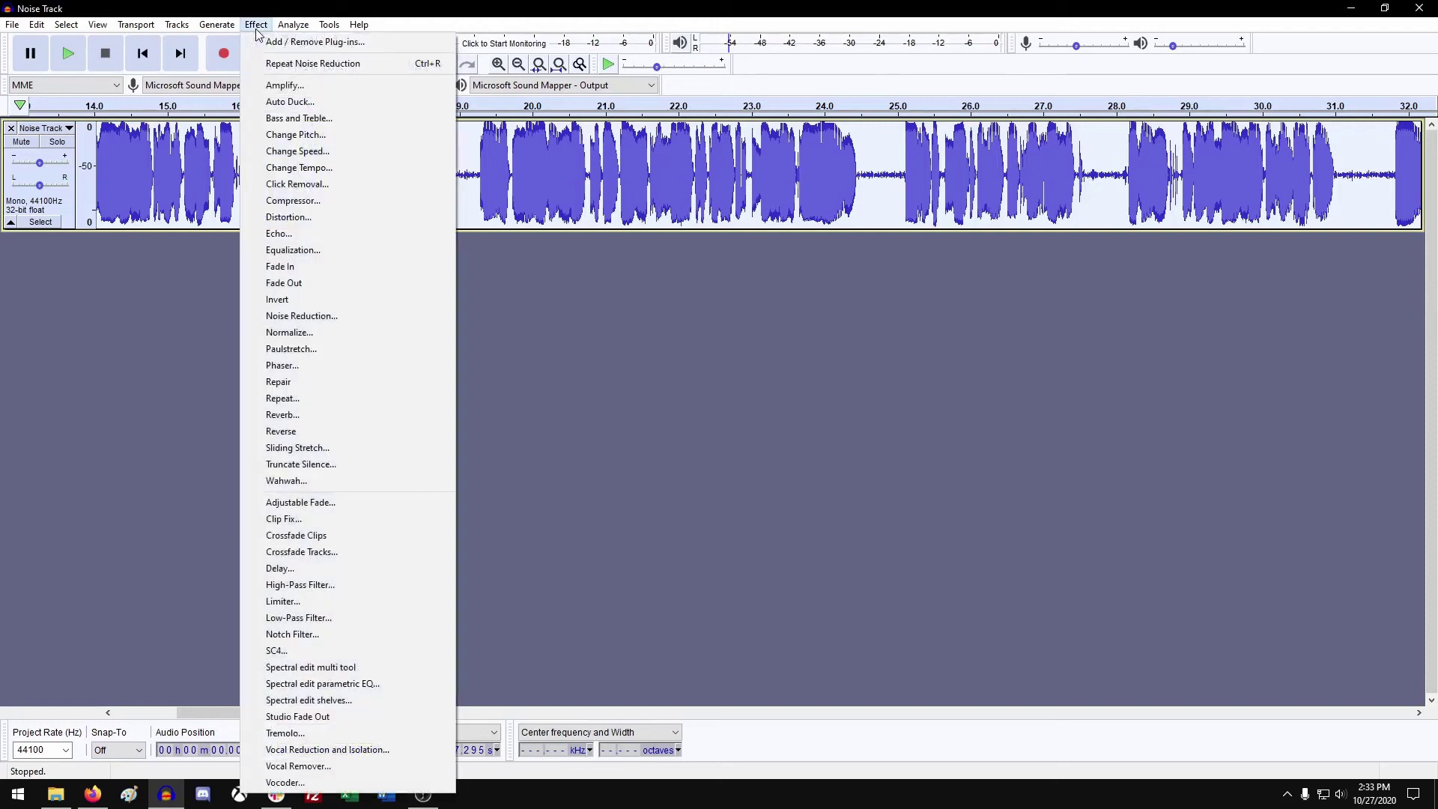
{"action": "left_click", "coordinate": [324, 317]}
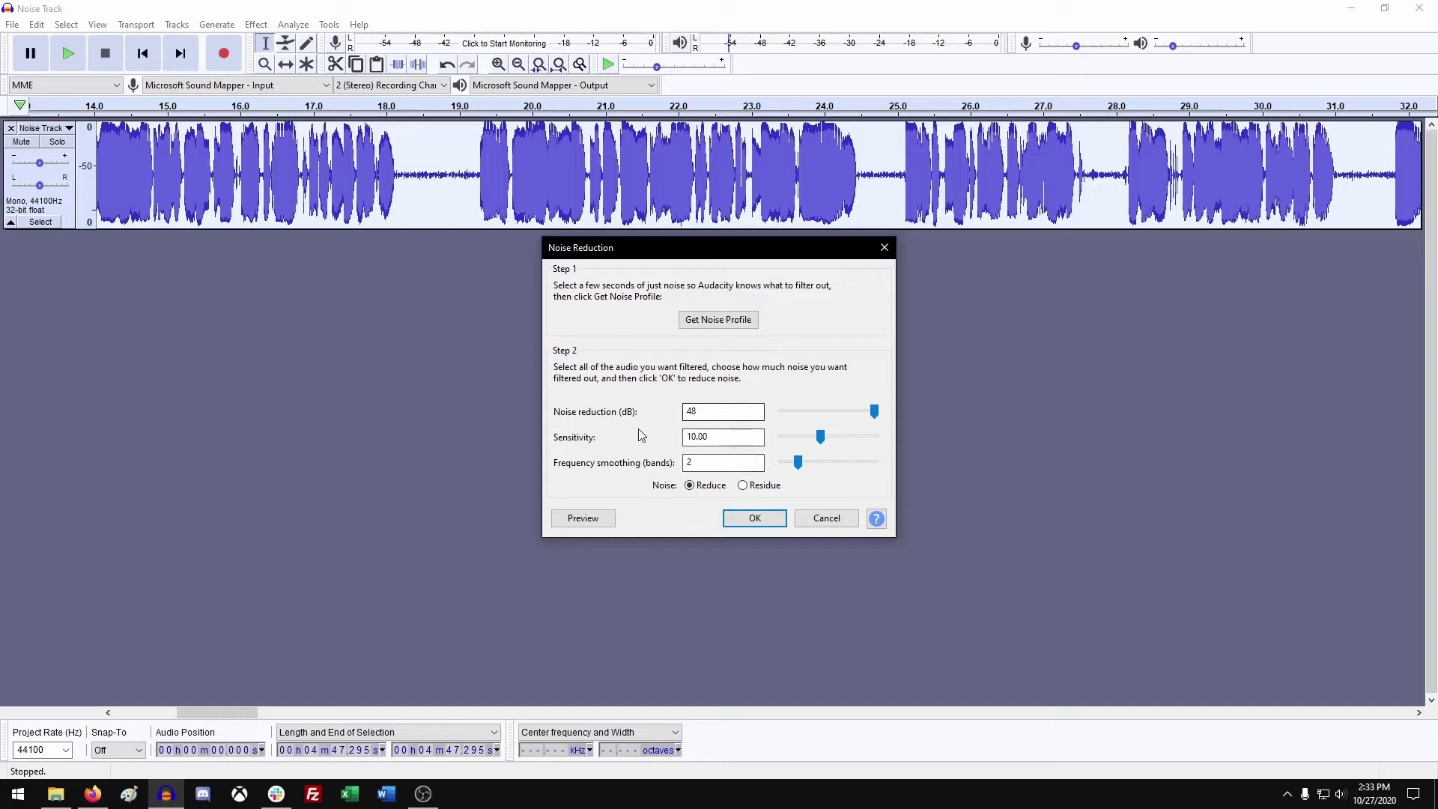
{"action": "left_click", "coordinate": [755, 518]}
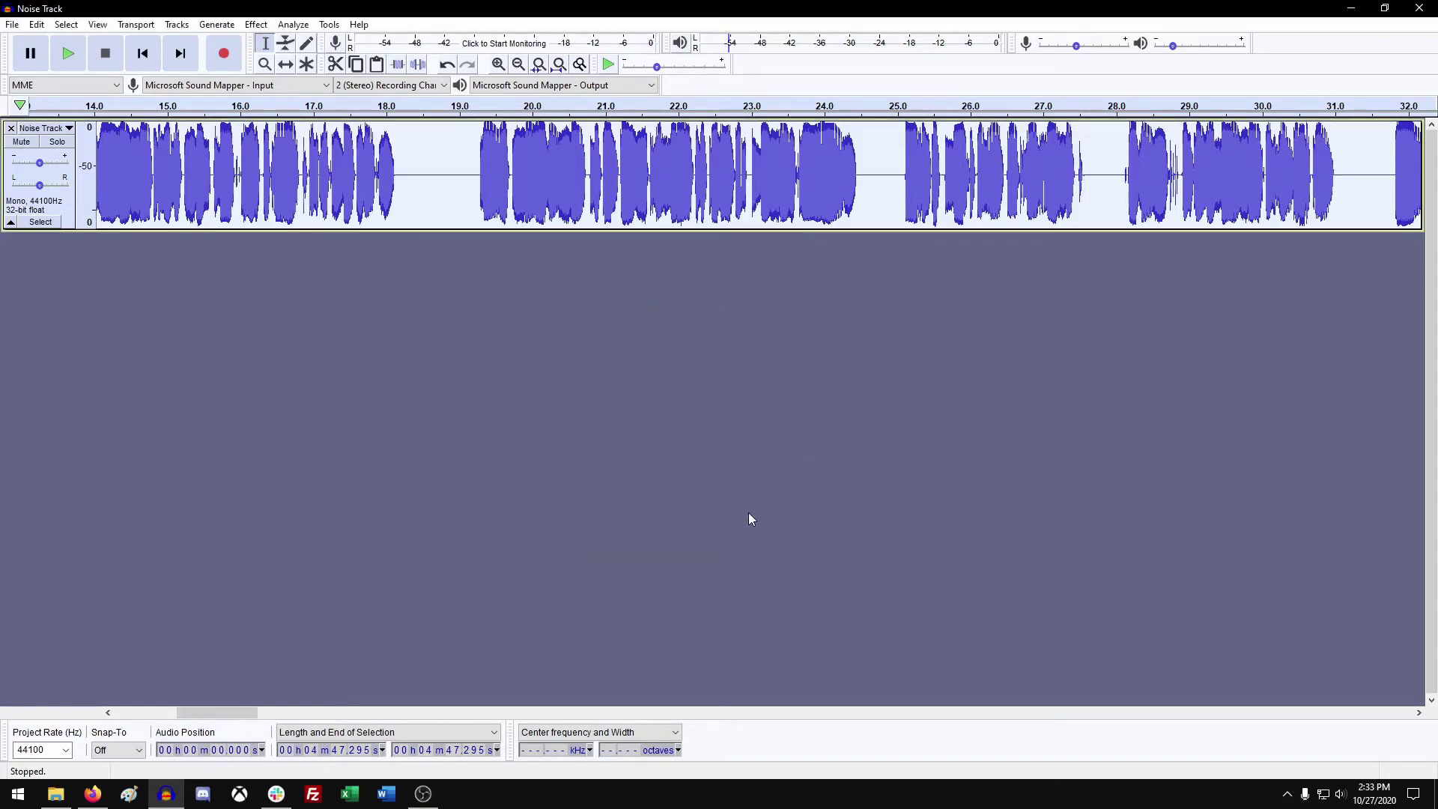
Play the cleaned audio from 18.5 s and reselect the quiet gap from 18.2 to 19.07 s
{"action": "left_click", "coordinate": [422, 183]}
{"action": "key", "text": "space"}
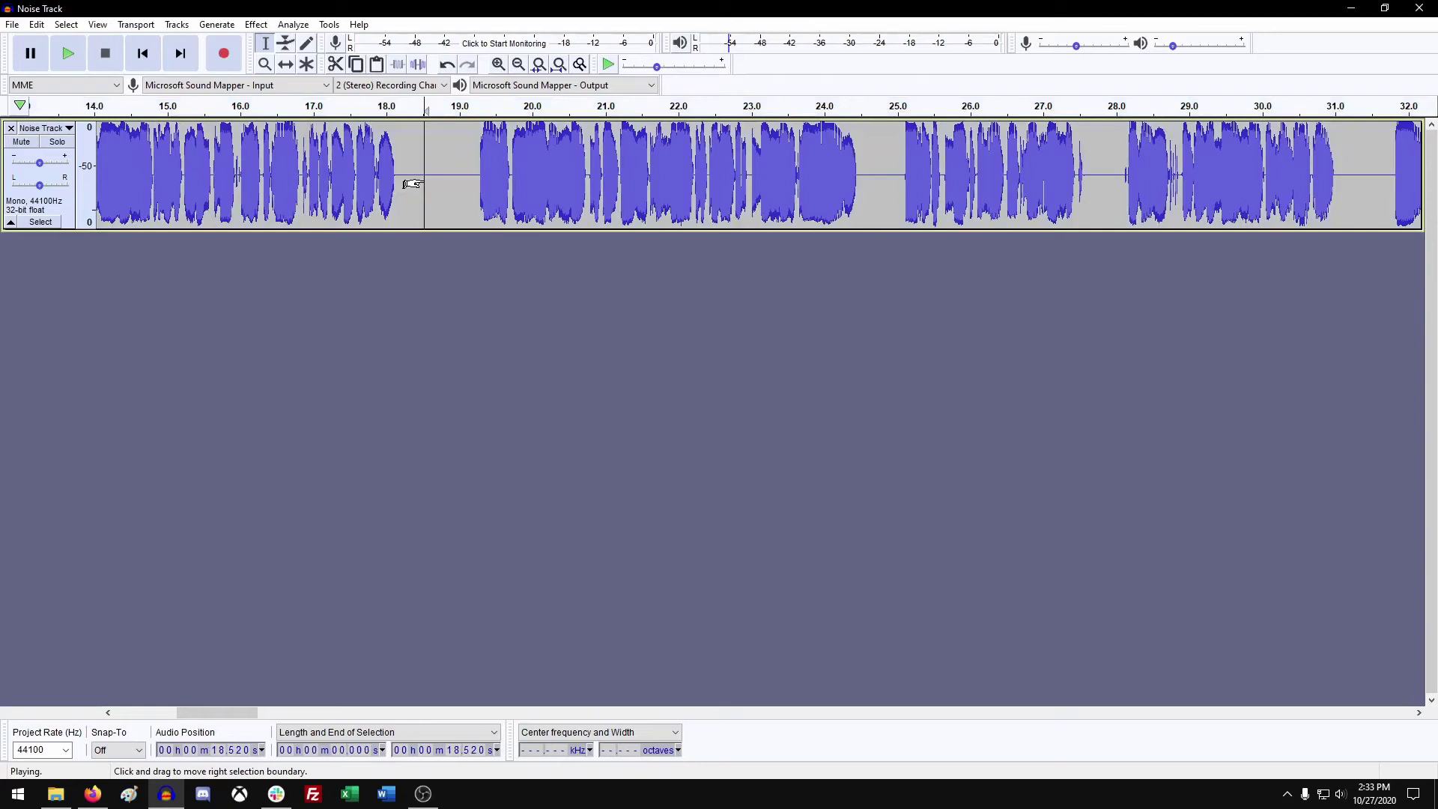
{"action": "key", "text": "space"}
{"action": "left_click_drag", "start_coordinate": [473, 172], "coordinate": [851, 168]}
{"action": "left_click", "coordinate": [450, 182]}
{"action": "left_click_drag", "start_coordinate": [461, 172], "coordinate": [854, 175]}
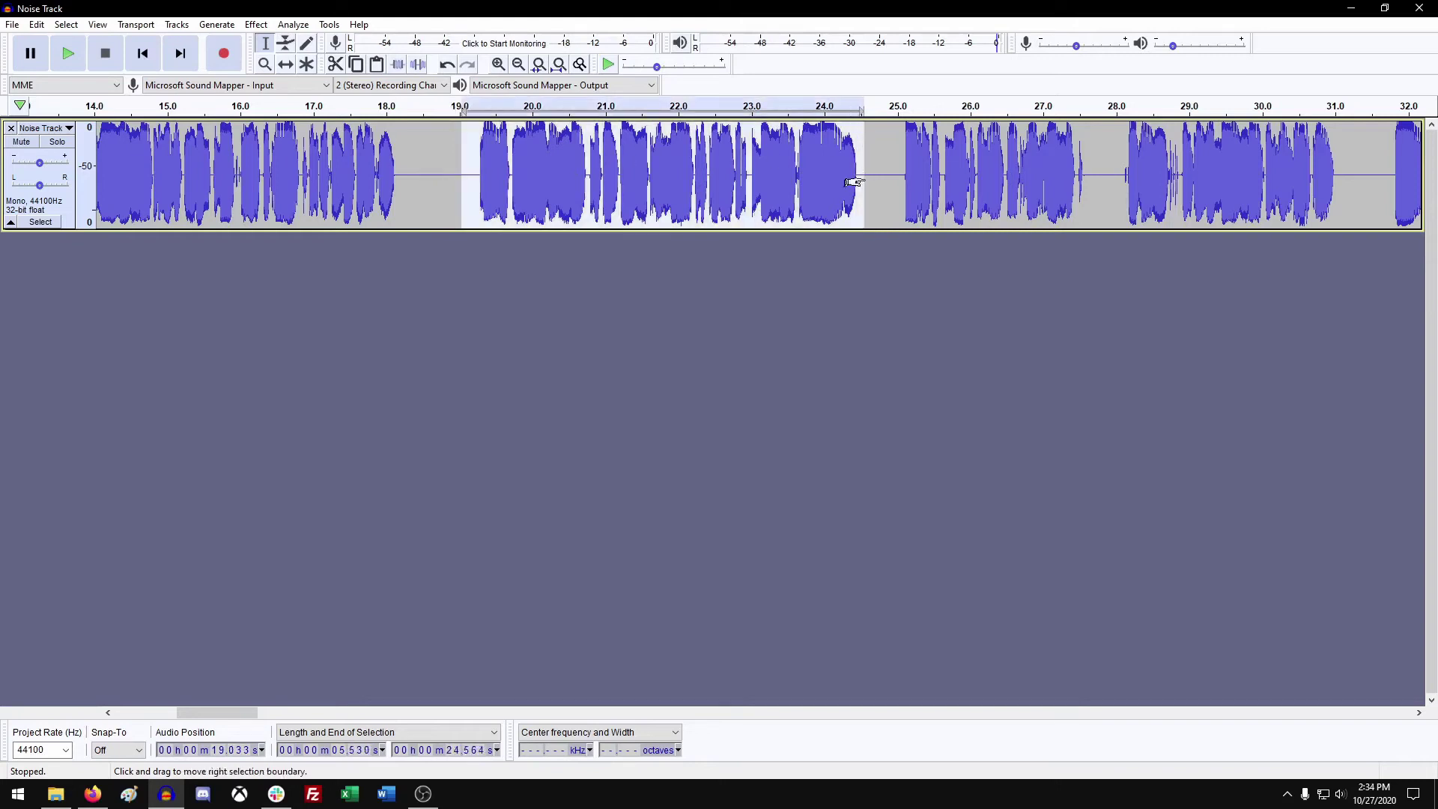
{"action": "left_click", "coordinate": [442, 177]}
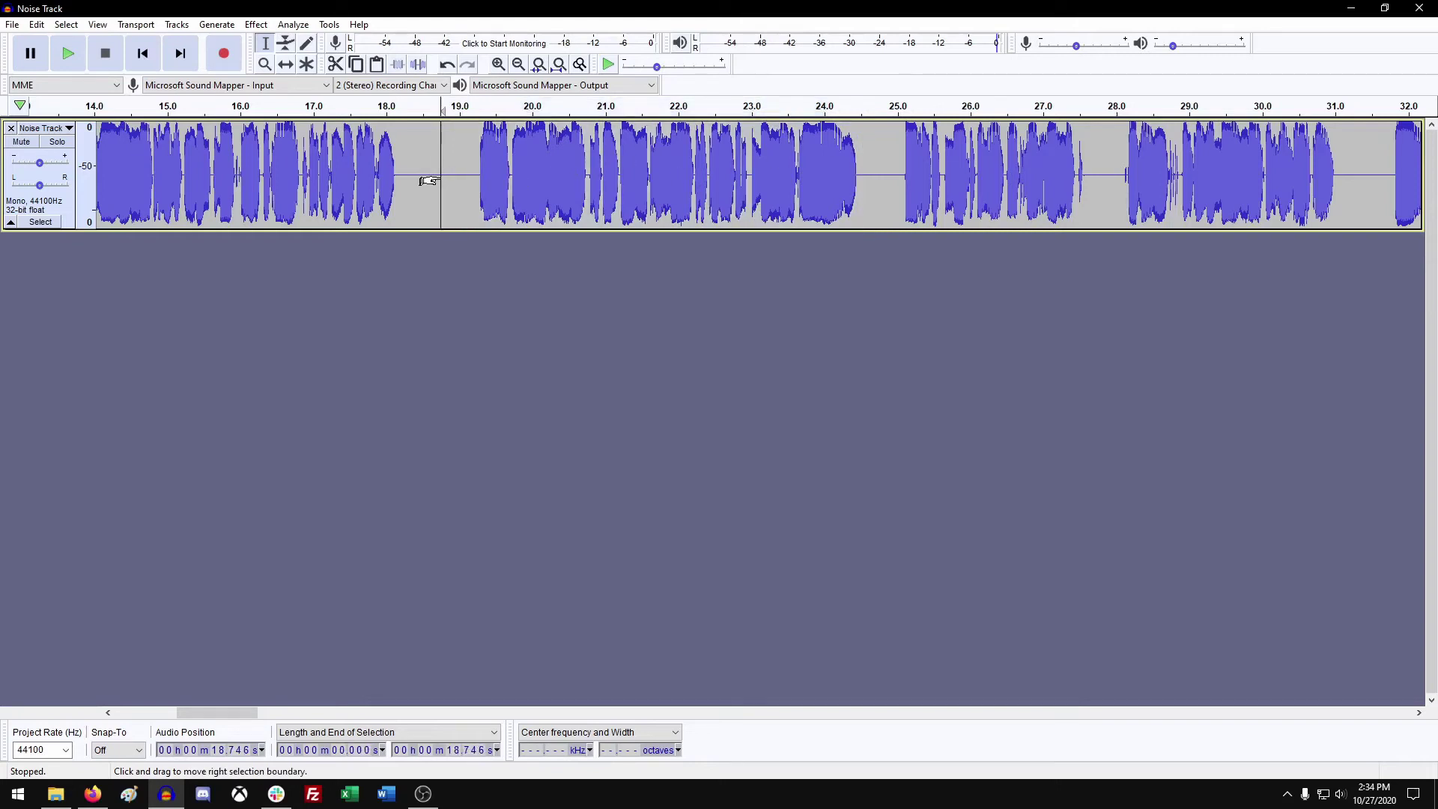
{"action": "left_click_drag", "start_coordinate": [402, 169], "coordinate": [464, 176]}
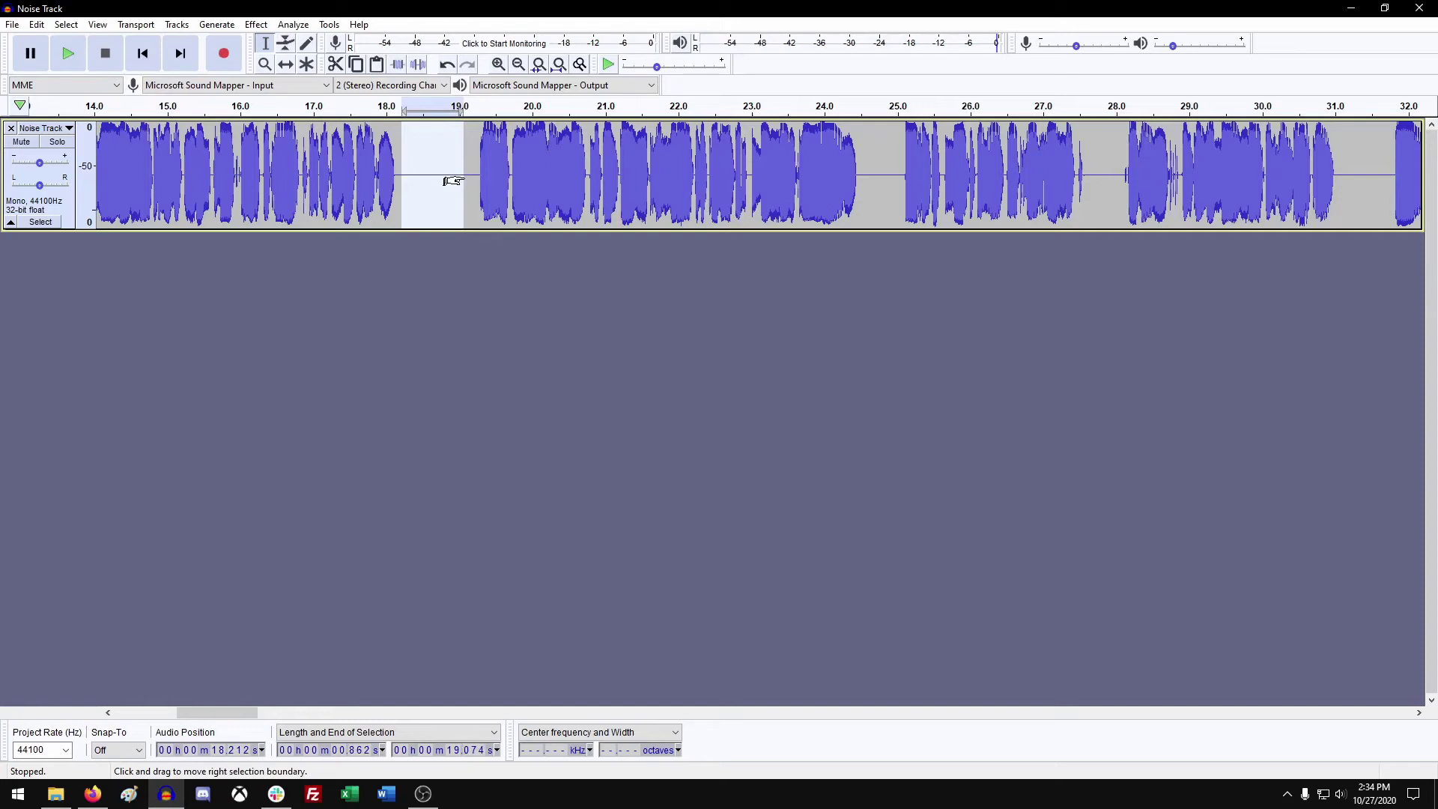
Select the whole Noise Track and start exporting it as an MP3
{"action": "left_click", "coordinate": [59, 203]}
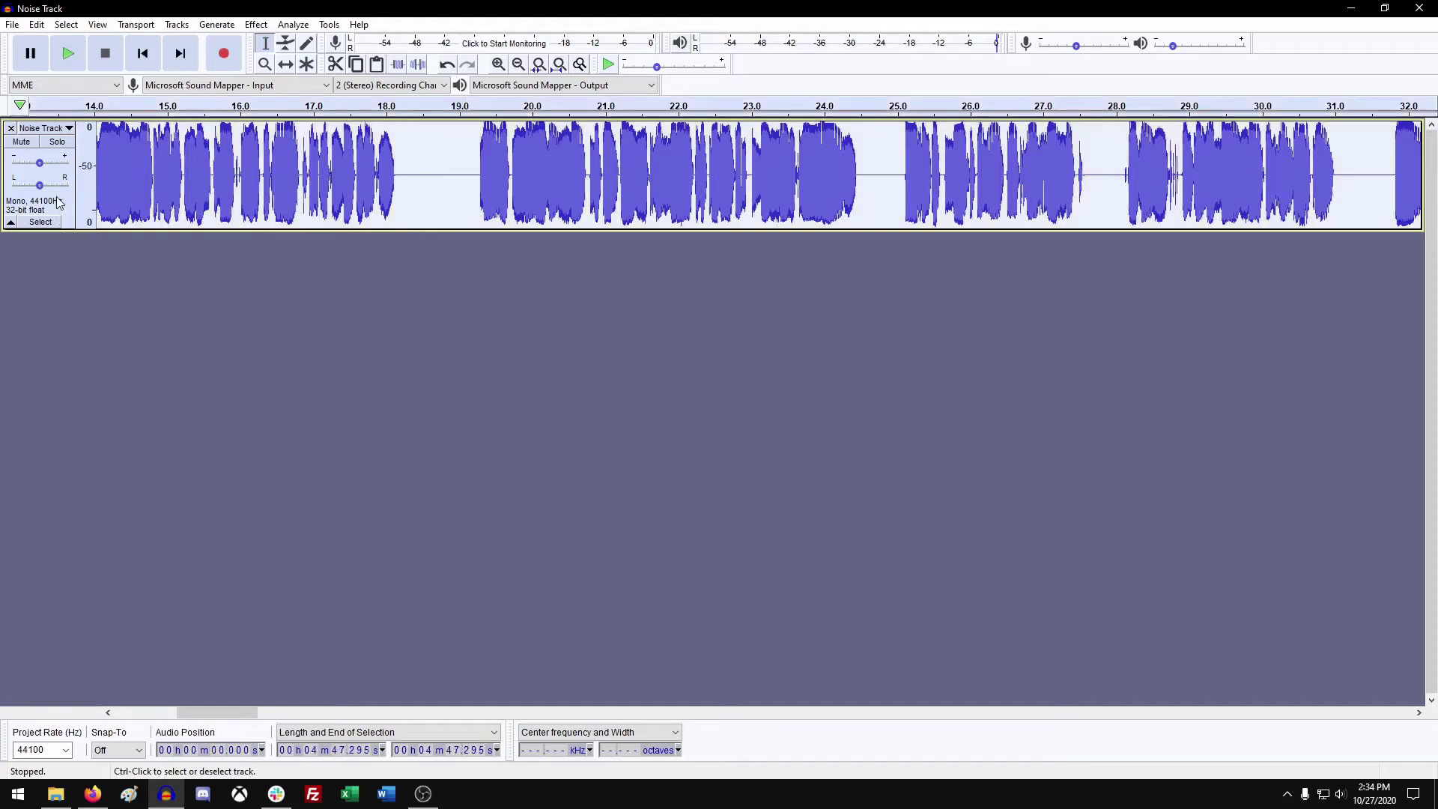
{"action": "left_click", "coordinate": [14, 25]}
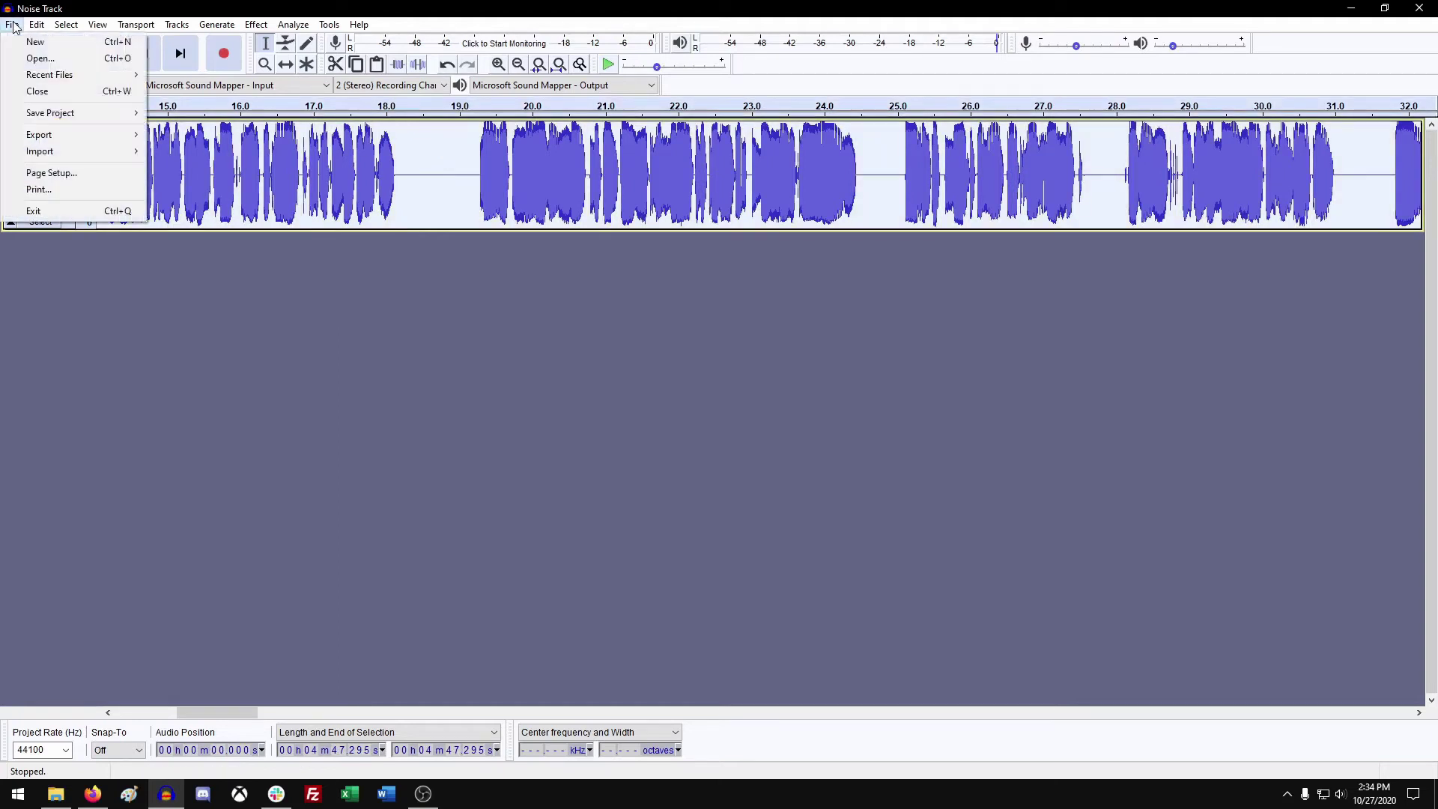
{"action": "mouse_move", "coordinate": [75, 137]}
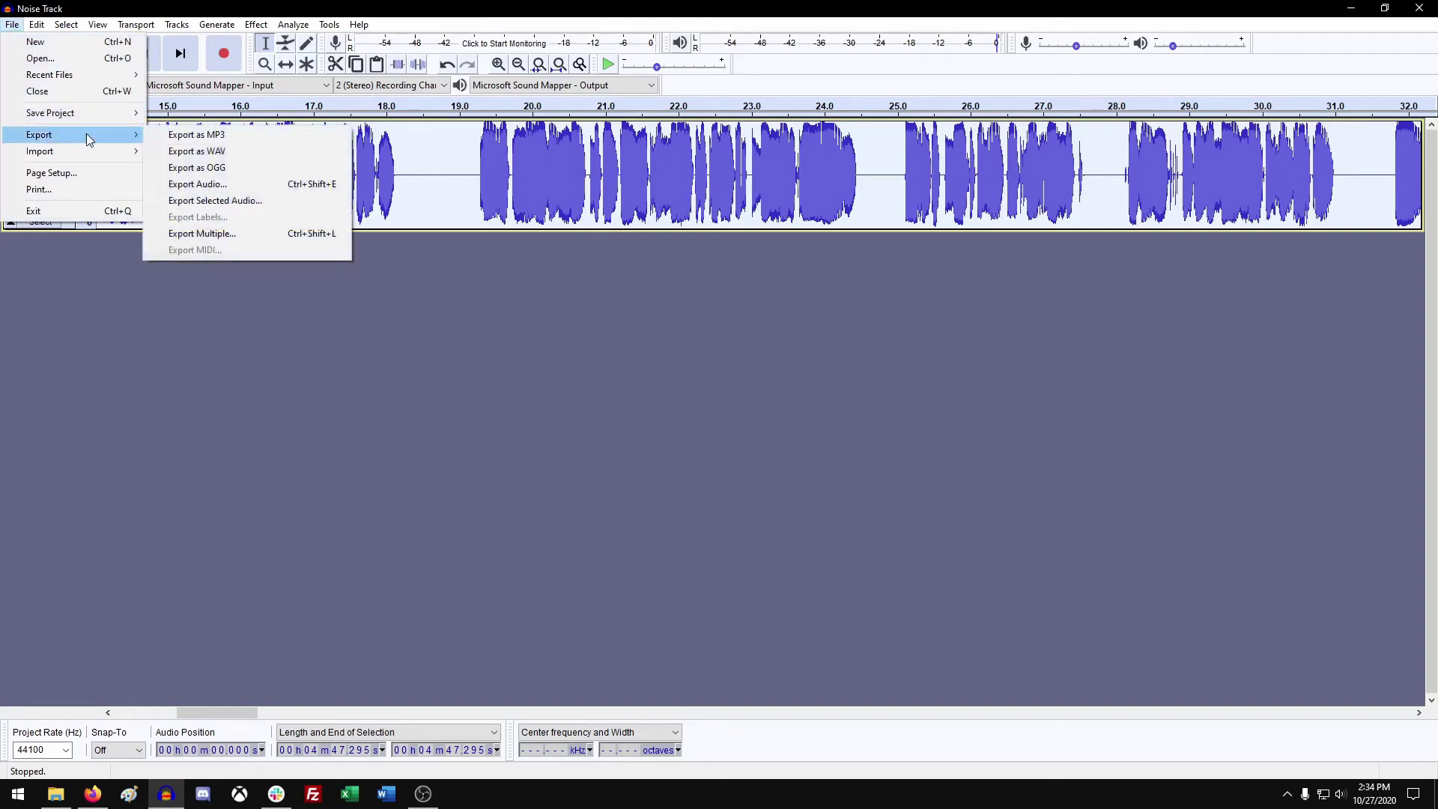
{"action": "left_click", "coordinate": [172, 135]}
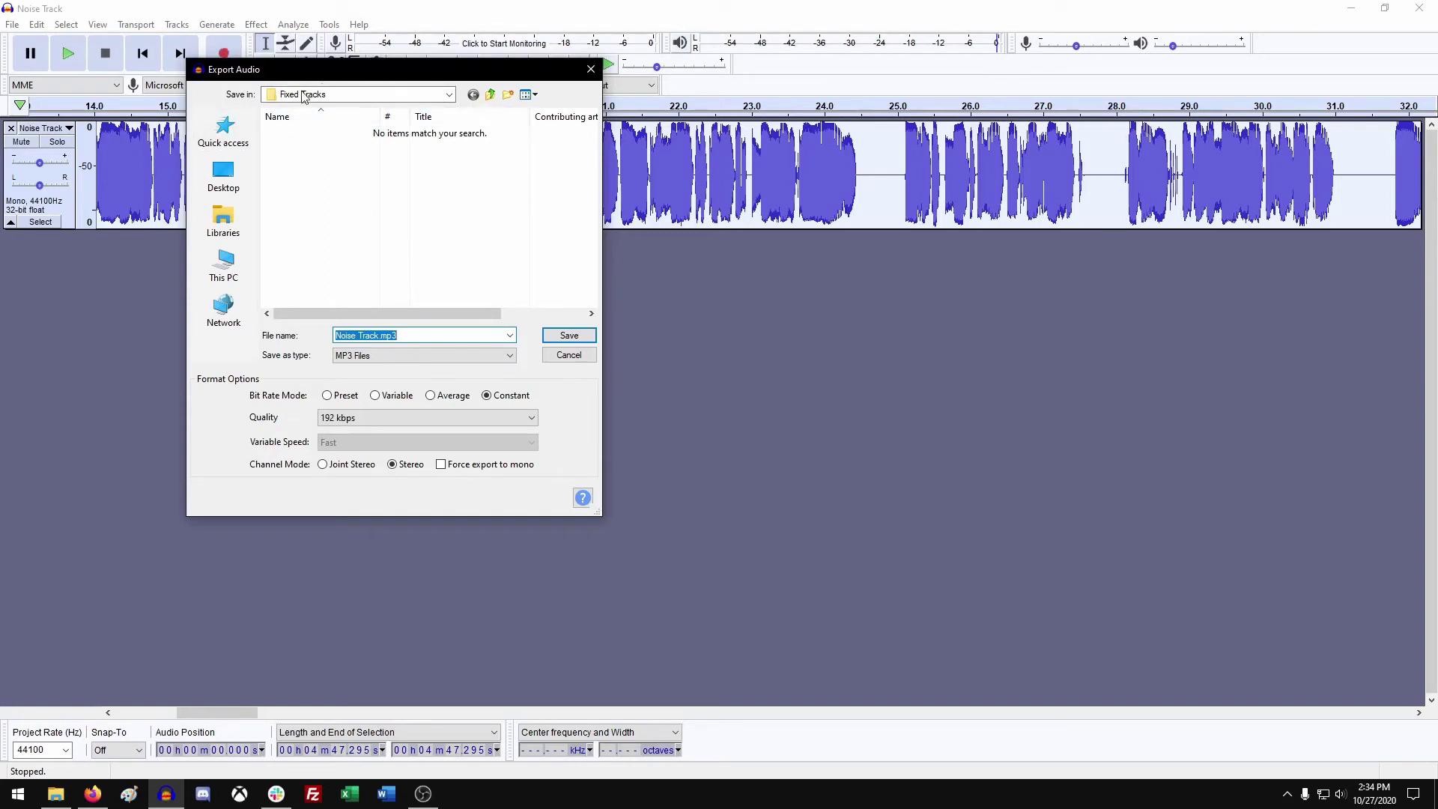
Set the export destination to the Videos > Fixed Tracks folder
{"action": "left_click", "coordinate": [490, 95]}
{"action": "double_click", "coordinate": [326, 147]}
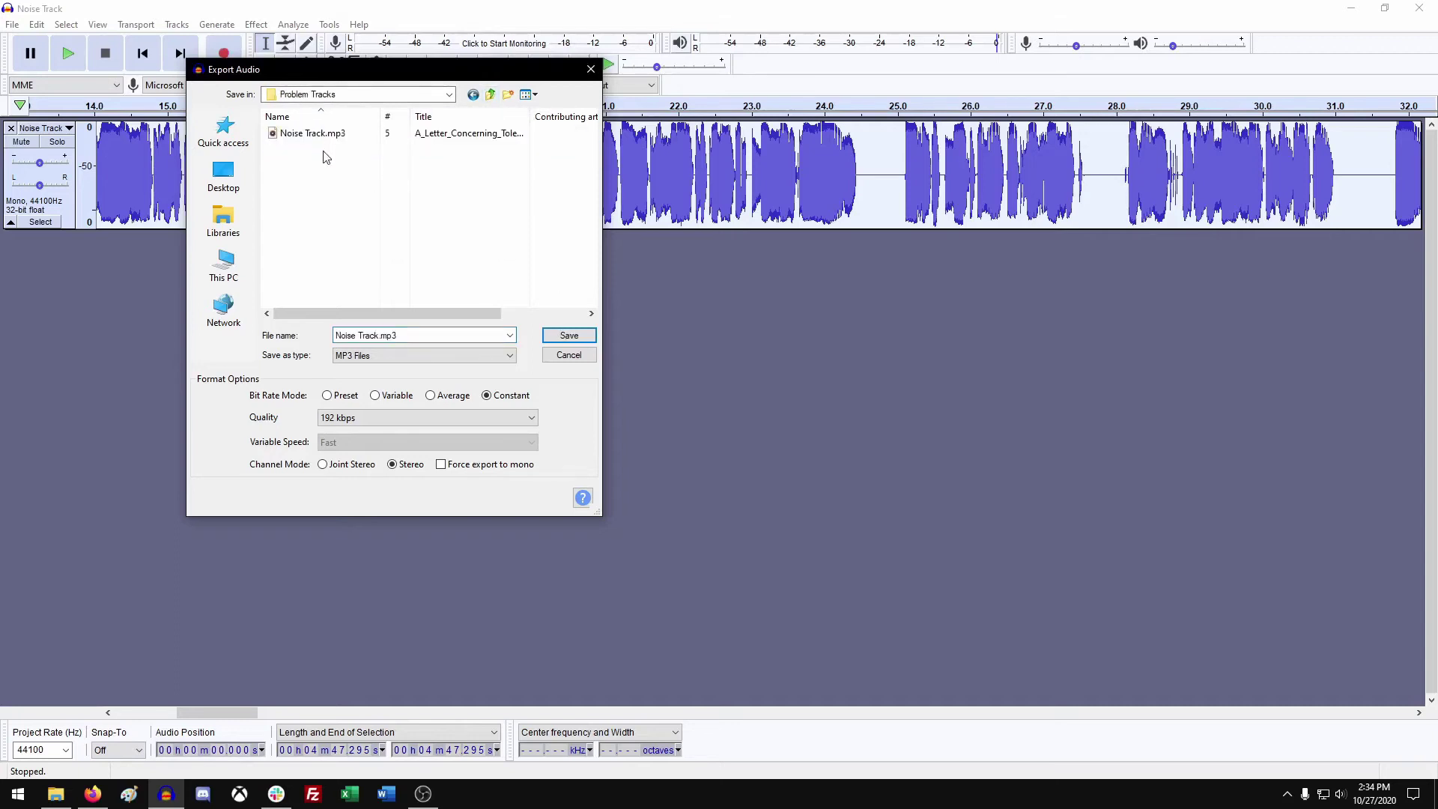
{"action": "left_click", "coordinate": [490, 96]}
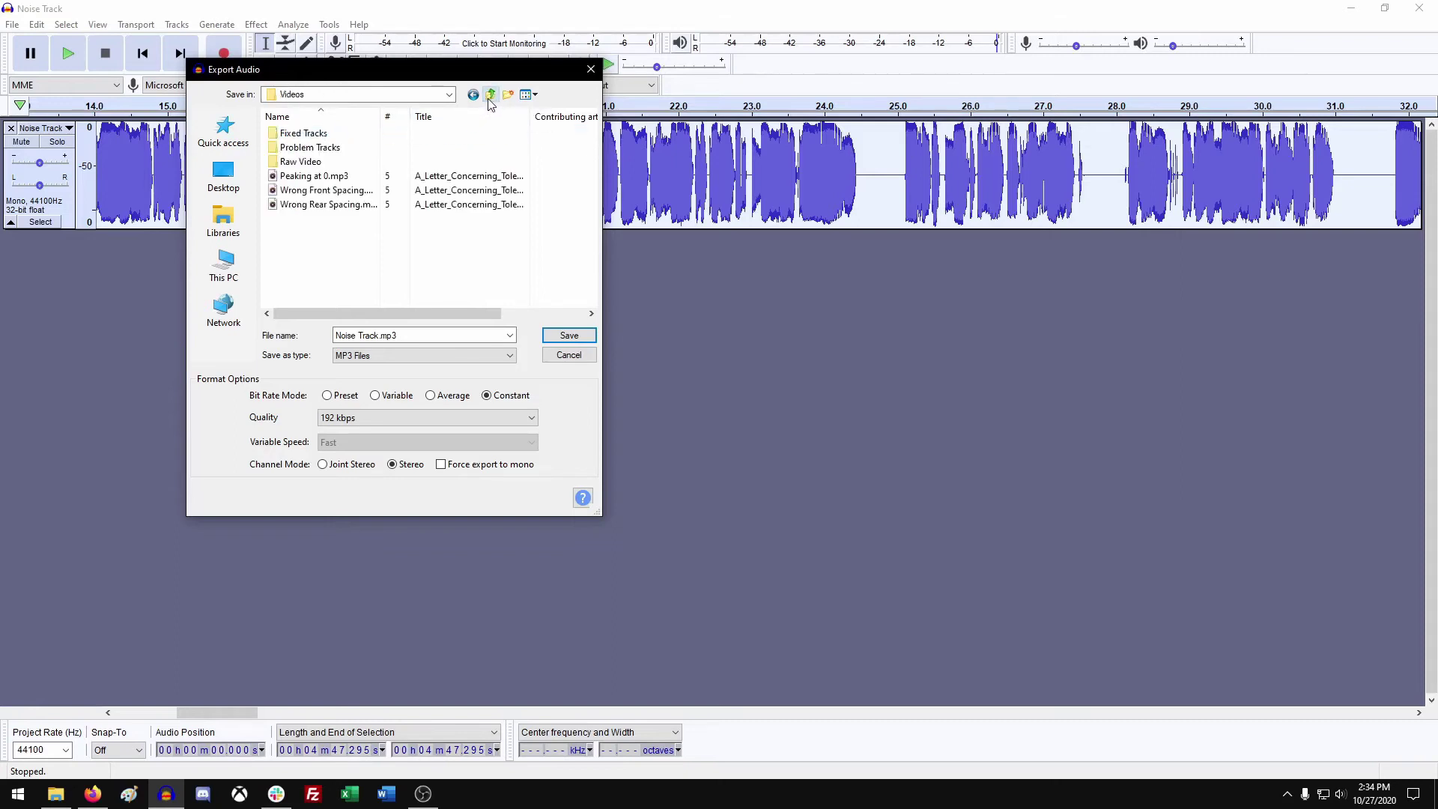
{"action": "double_click", "coordinate": [338, 140]}
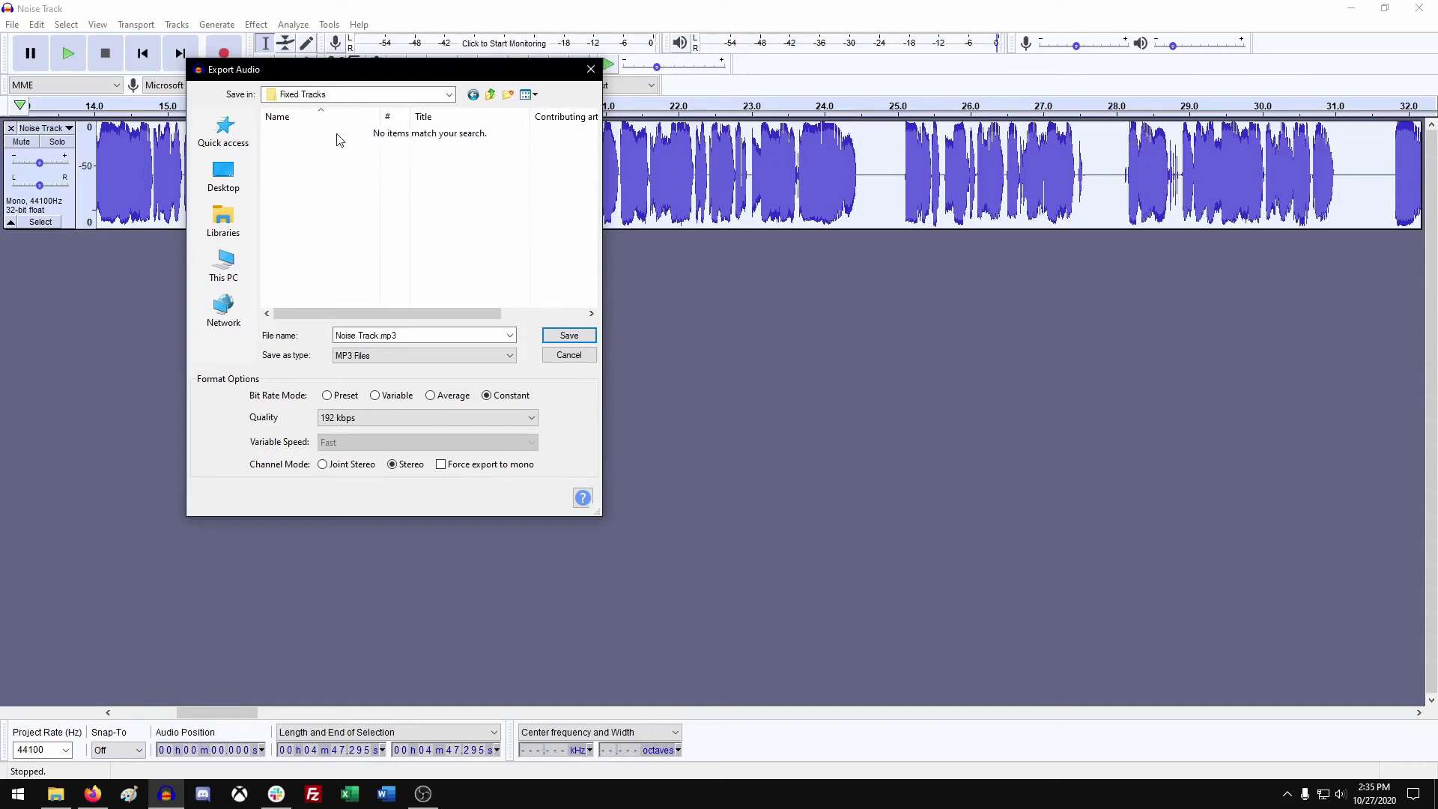
Name the file 'Noise Track- Fixed' and save it as a 192 kbps MP3
{"action": "triple_click", "coordinate": [377, 335]}
{"action": "left_click", "coordinate": [386, 334]}
{"action": "key", "text": "BackSpace"}
{"action": "type", "text": "- Fixed"}
{"action": "left_click", "coordinate": [583, 336]}
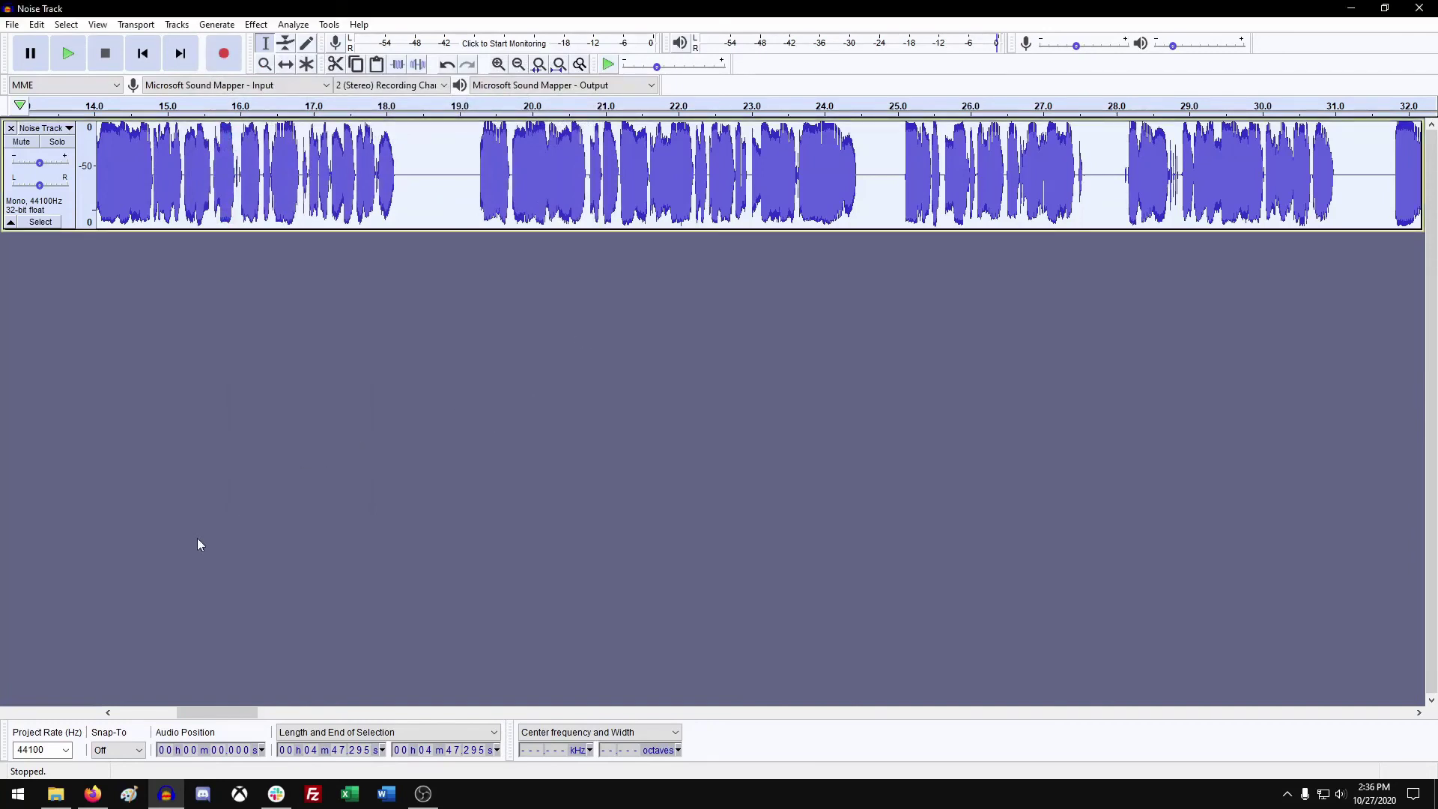
In File Explorer, confirm the exported MP3 is in the Fixed Tracks folder
{"action": "left_click", "coordinate": [57, 794]}
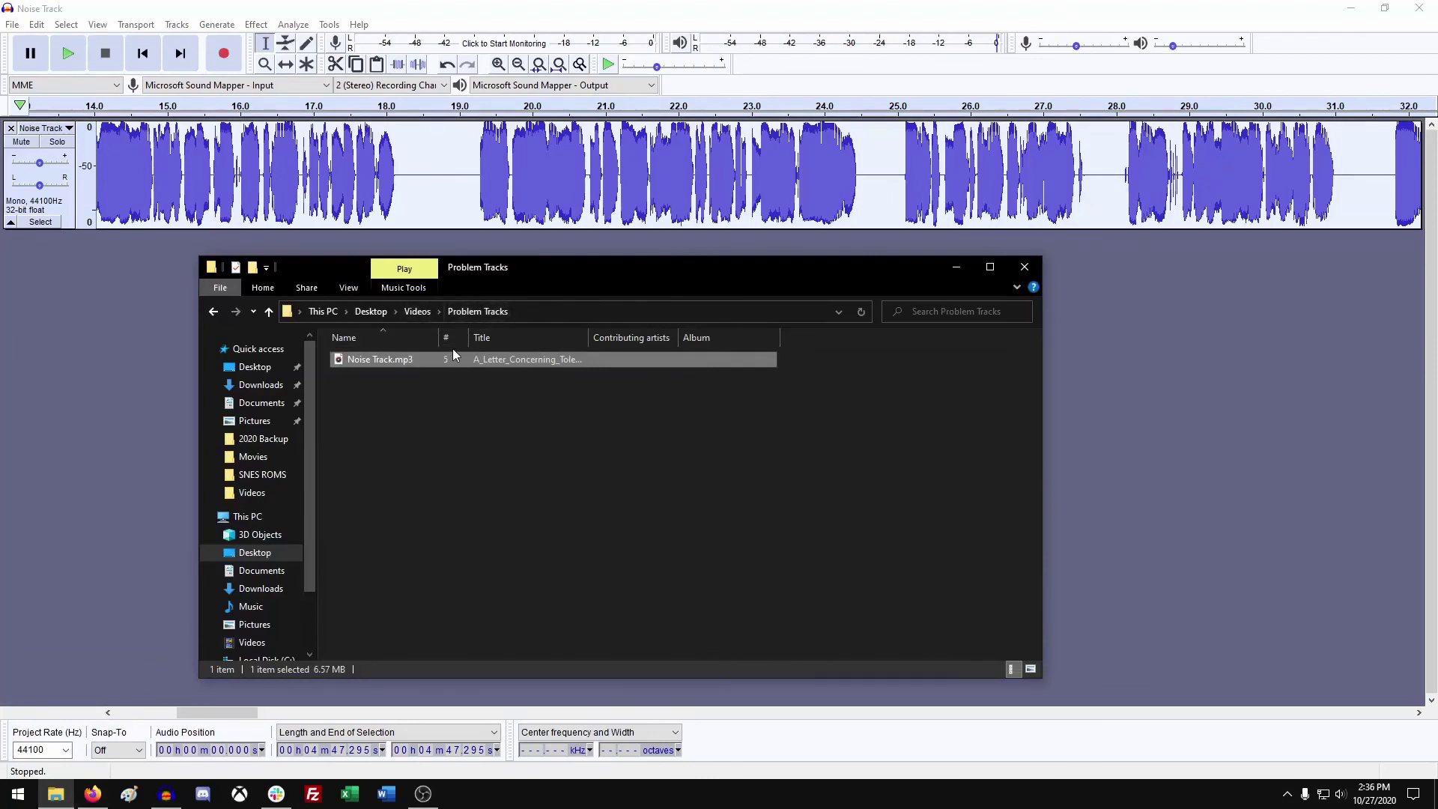
{"action": "left_click", "coordinate": [421, 312]}
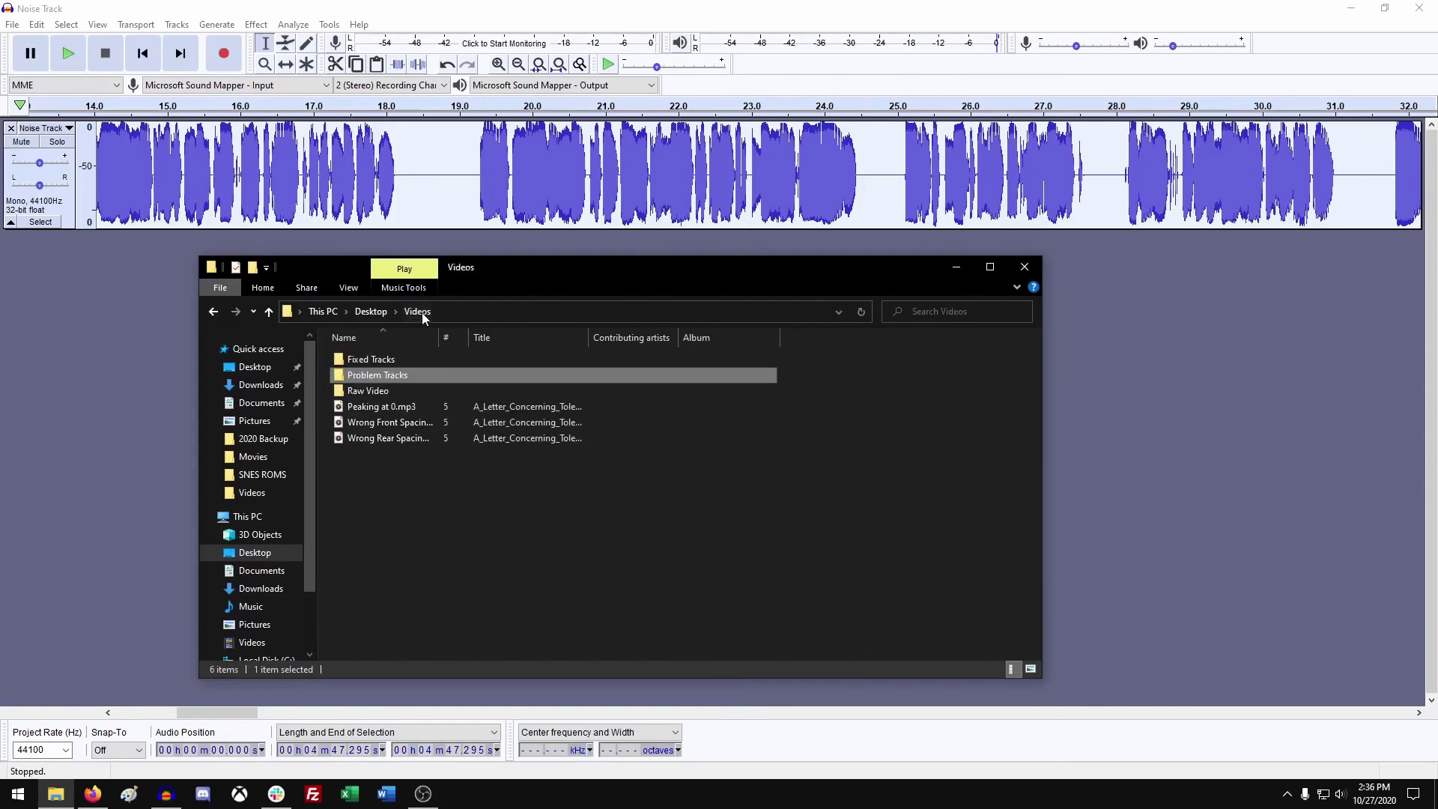
{"action": "double_click", "coordinate": [367, 359]}
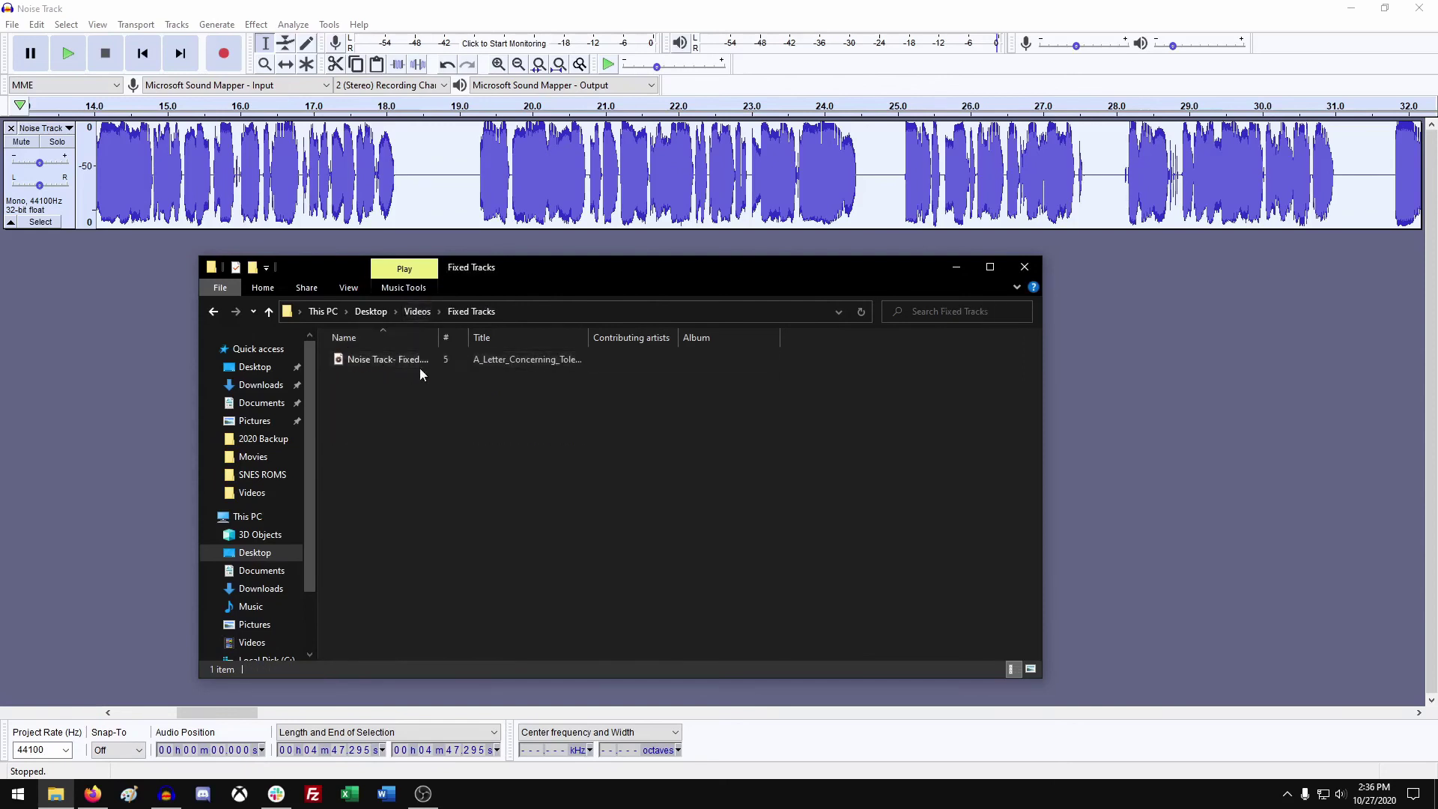
Add the original Noise Track.mp3 from Problem Tracks to Audacity as a second track
{"action": "left_click", "coordinate": [270, 311]}
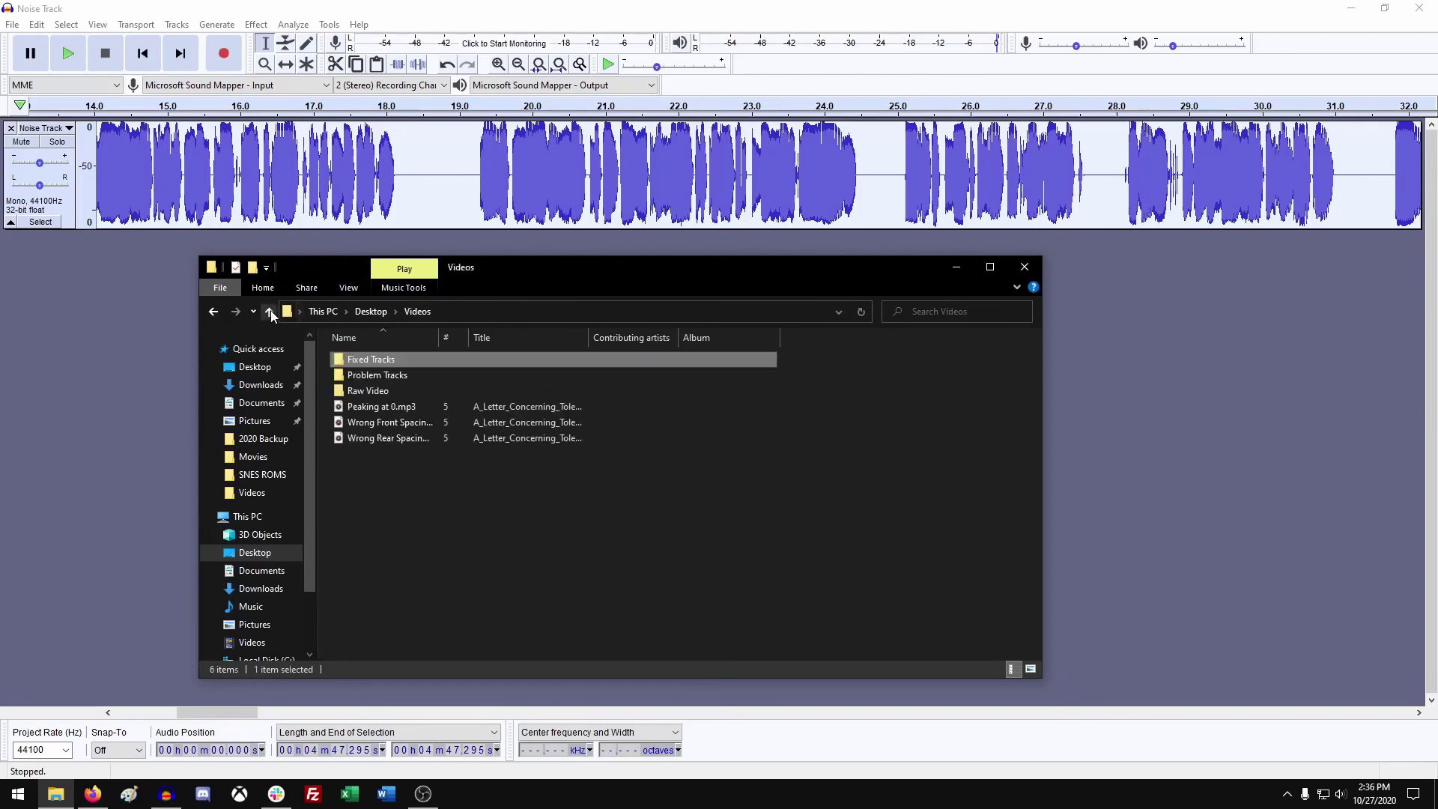
{"action": "double_click", "coordinate": [373, 376]}
{"action": "left_click_drag", "start_coordinate": [371, 358], "coordinate": [85, 421]}
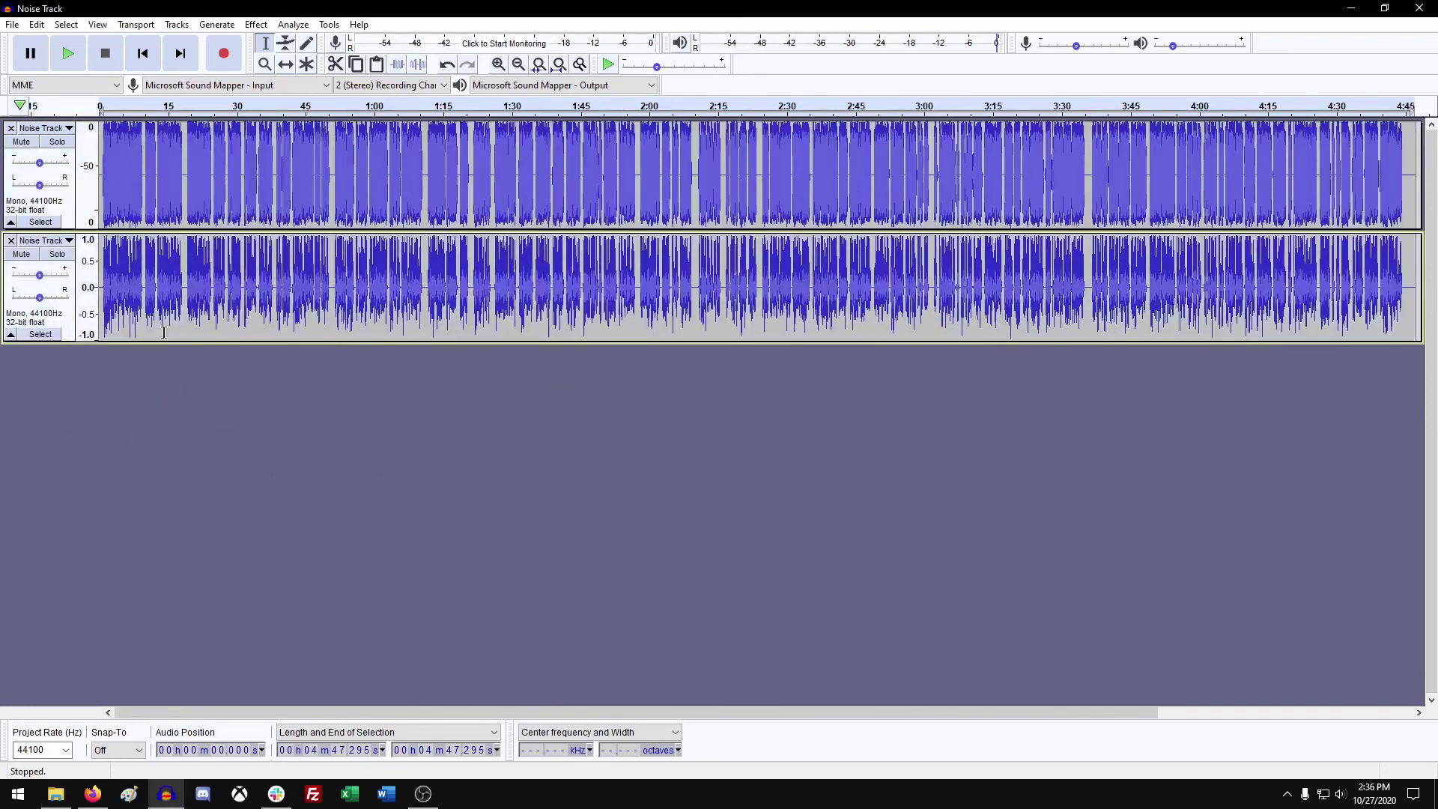
Solo the original second track and switch it to the Waveform (dB) view
{"action": "left_click", "coordinate": [57, 254]}
{"action": "left_click", "coordinate": [65, 240]}
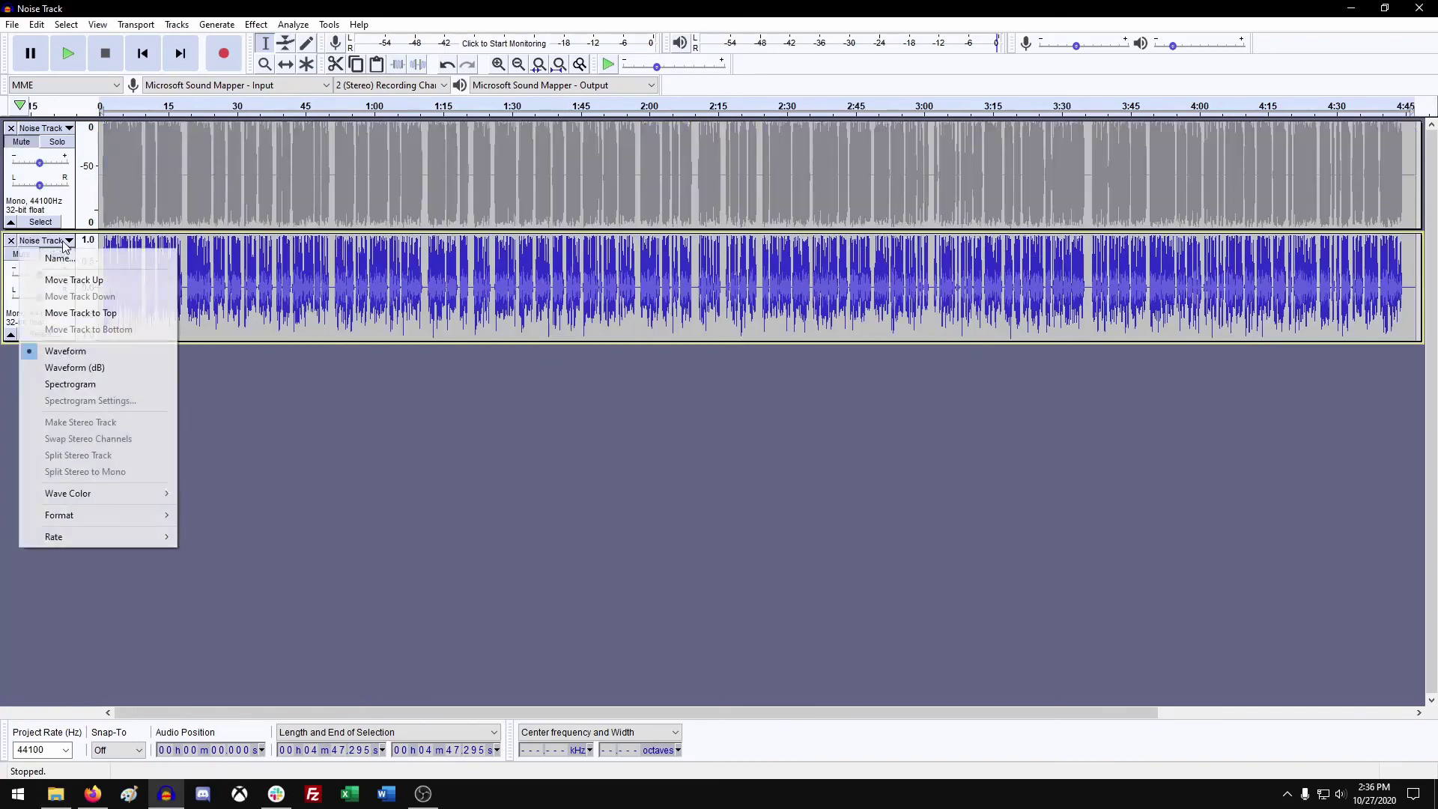
{"action": "left_click", "coordinate": [92, 368]}
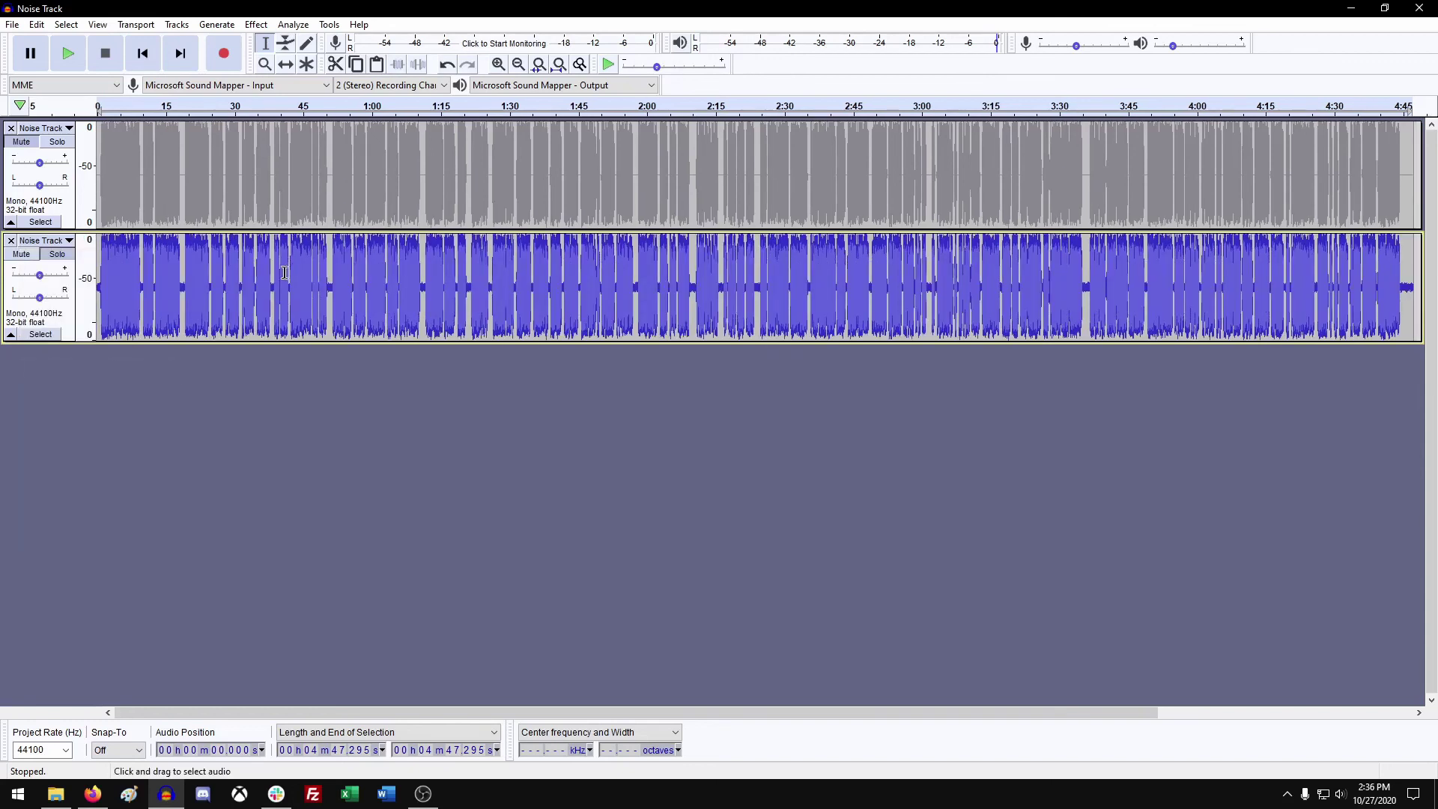
Zoom in near 0:42 and select the 50.2–51.2 s gaps in both tracks to compare them
{"action": "left_click", "coordinate": [291, 277]}
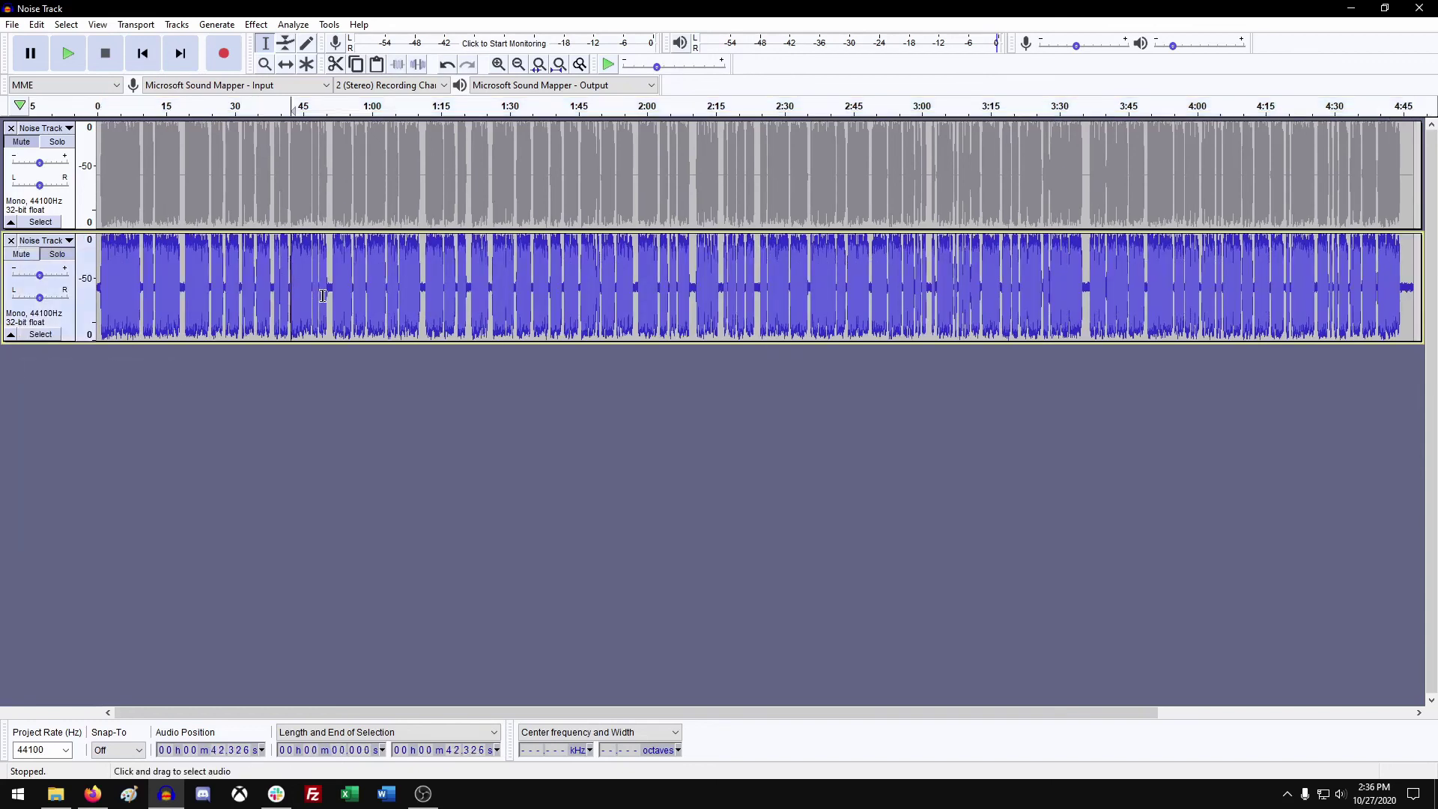
{"action": "scroll", "coordinate": [311, 300], "scroll_direction": "up", "scroll_amount": 4}
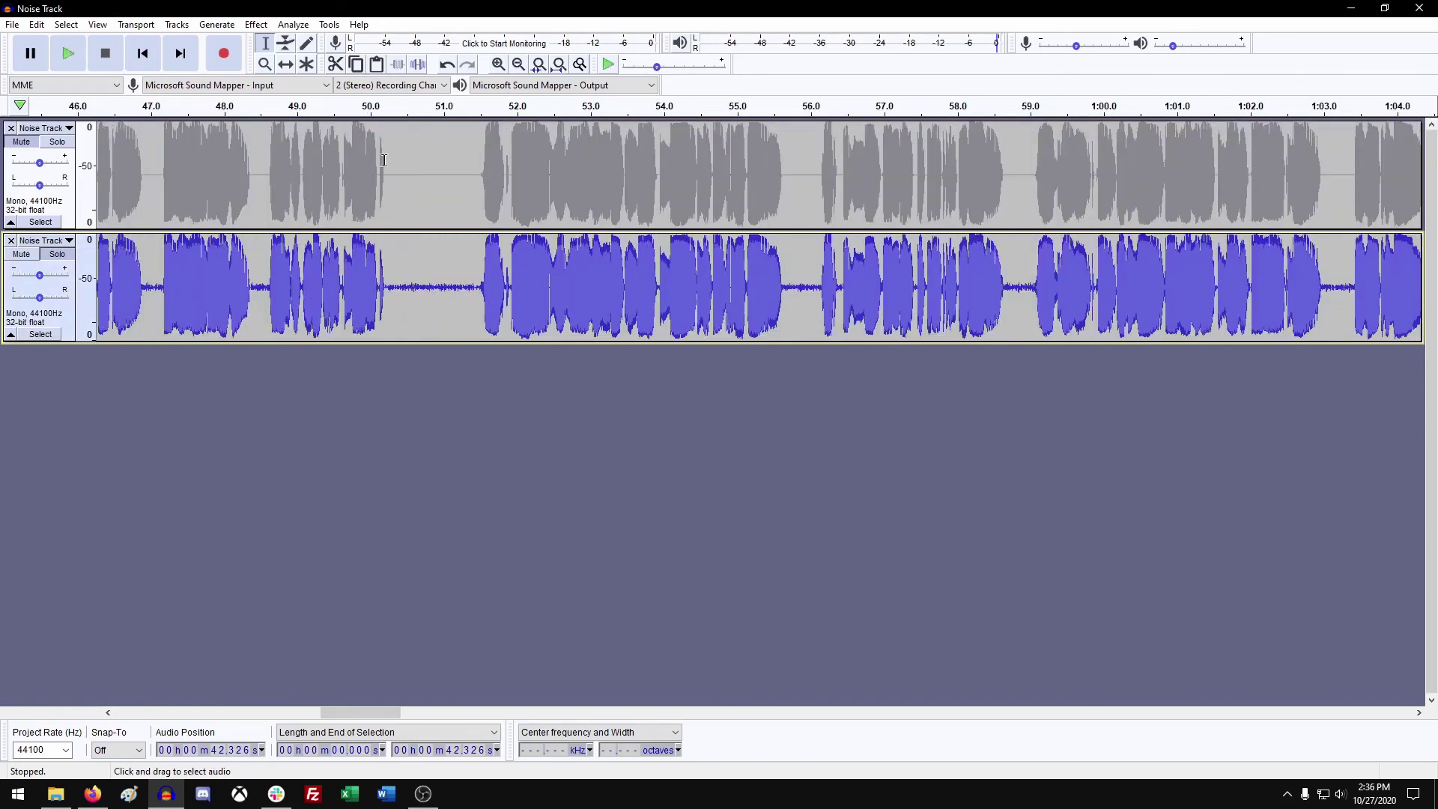
{"action": "left_click_drag", "start_coordinate": [384, 161], "coordinate": [453, 161]}
{"action": "left_click_drag", "start_coordinate": [385, 286], "coordinate": [460, 288]}
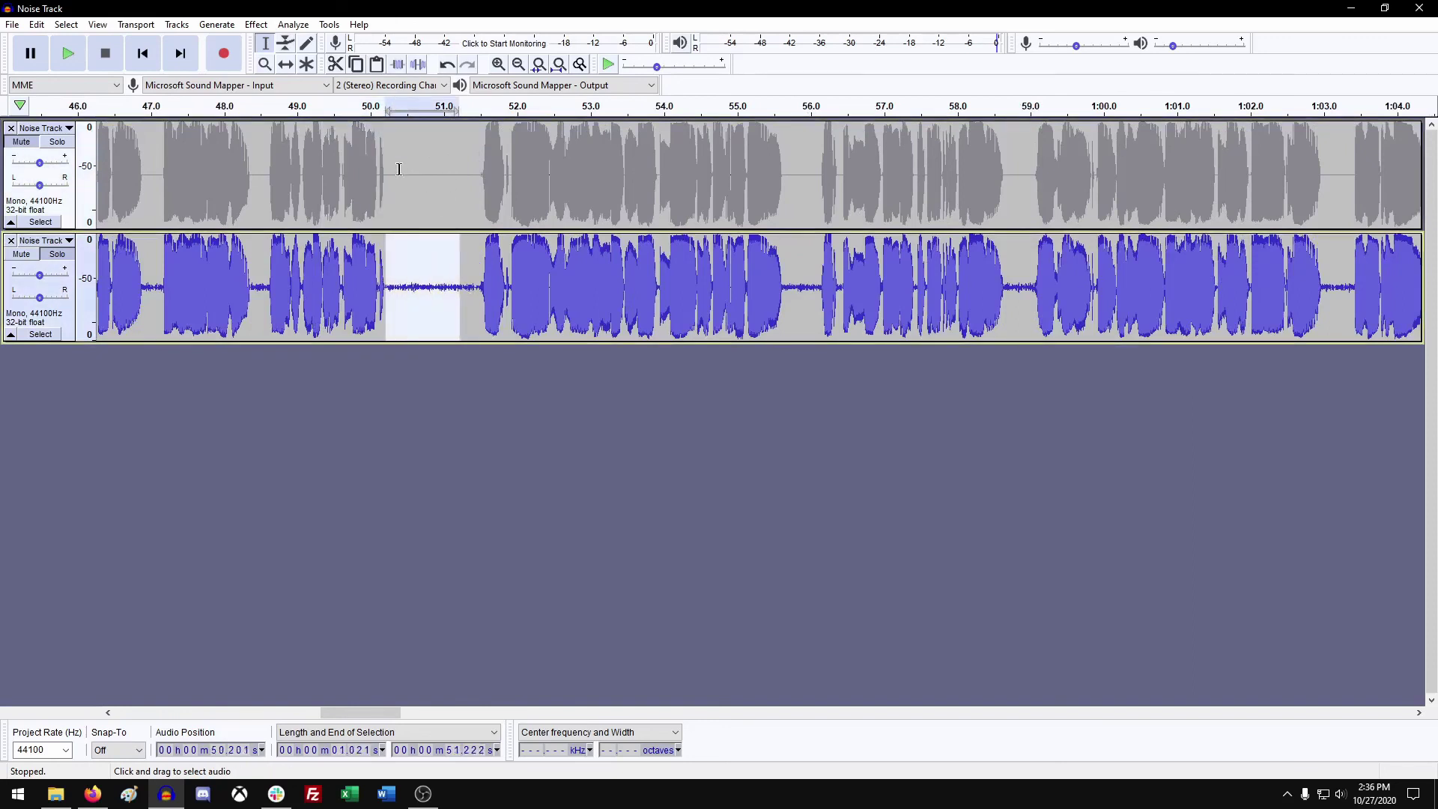
{"action": "left_click_drag", "start_coordinate": [401, 162], "coordinate": [510, 161]}
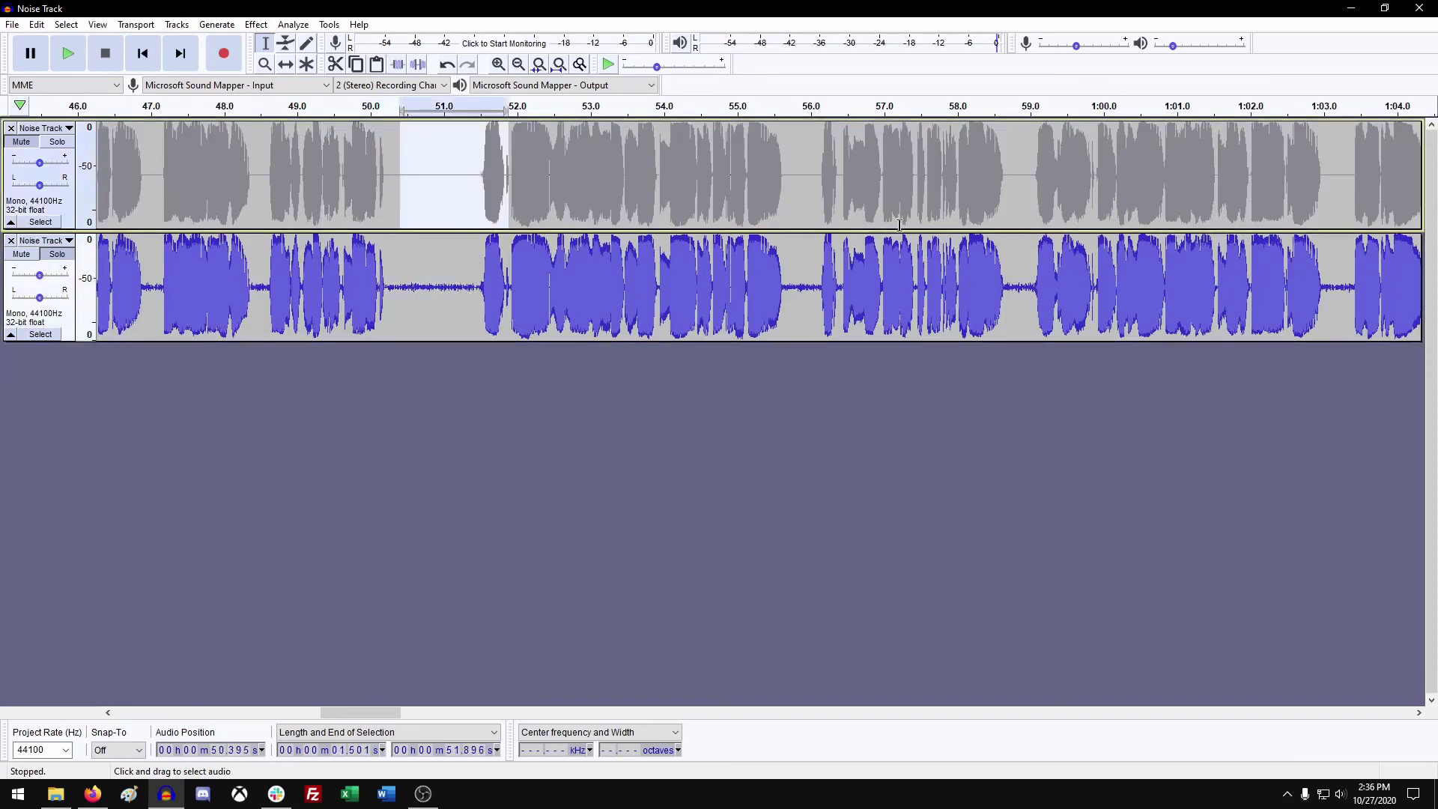